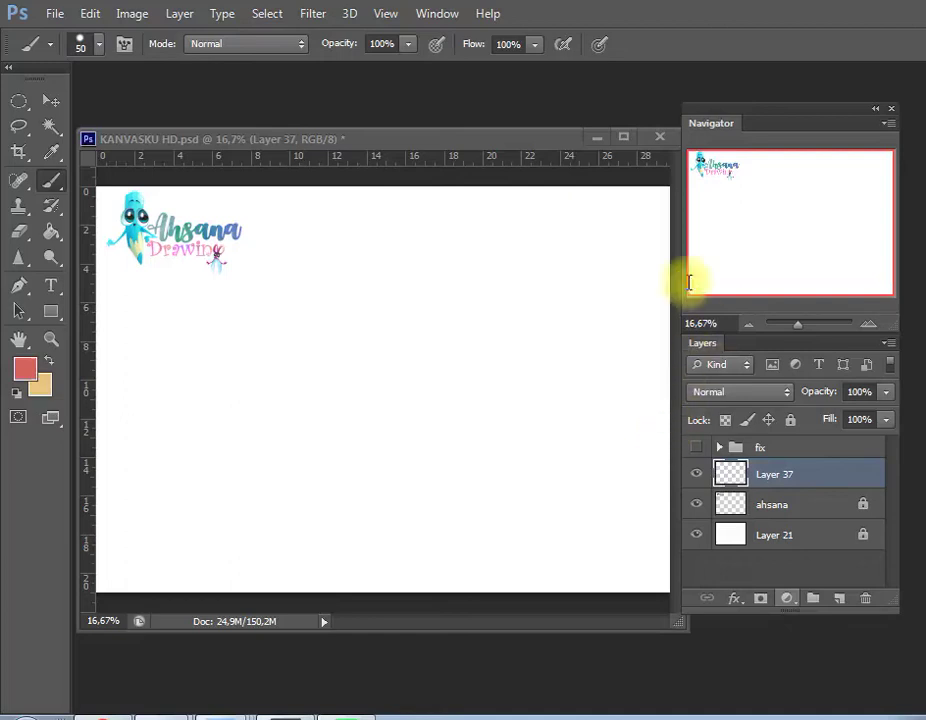
Stamp a large purple round-brush circle in the middle of the canvas.
{"action": "key", "text": "i"}
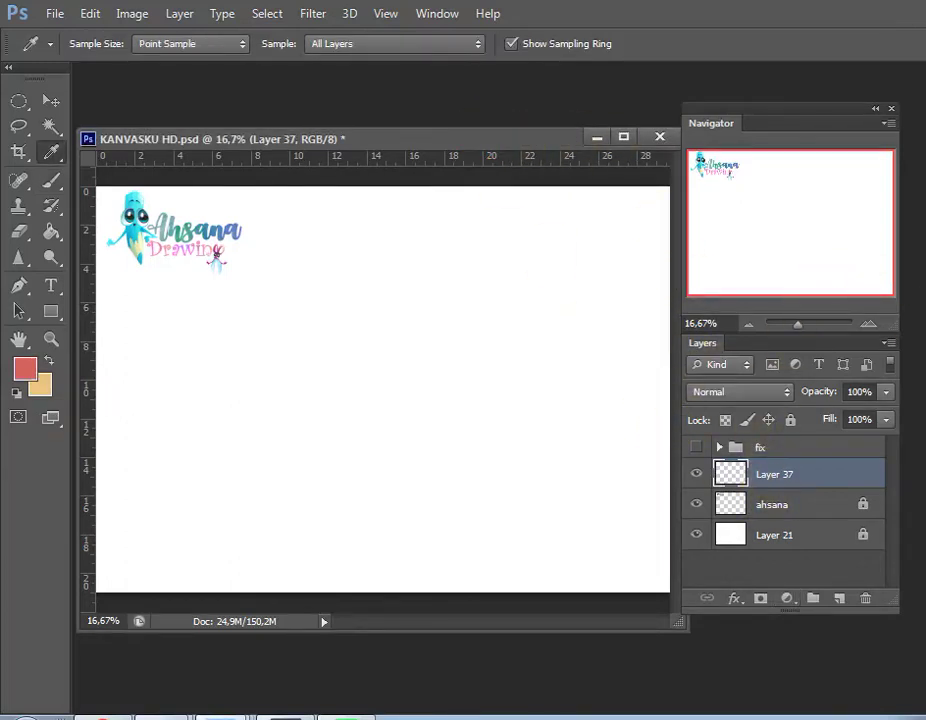
{"action": "key", "text": "b"}
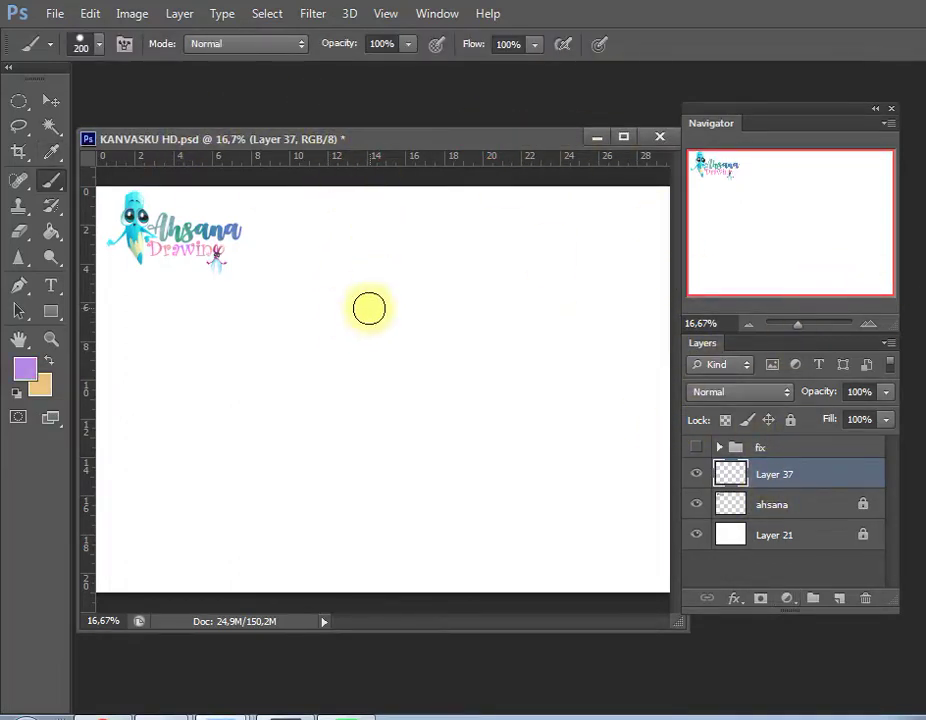
{"action": "key", "text": "bracketright"}
{"action": "key", "text": "bracketright"}
{"action": "key", "text": "bracketright"}
{"action": "key", "text": "bracketleft"}
{"action": "key", "text": "bracketleft"}
{"action": "left_click", "coordinate": [361, 333]}
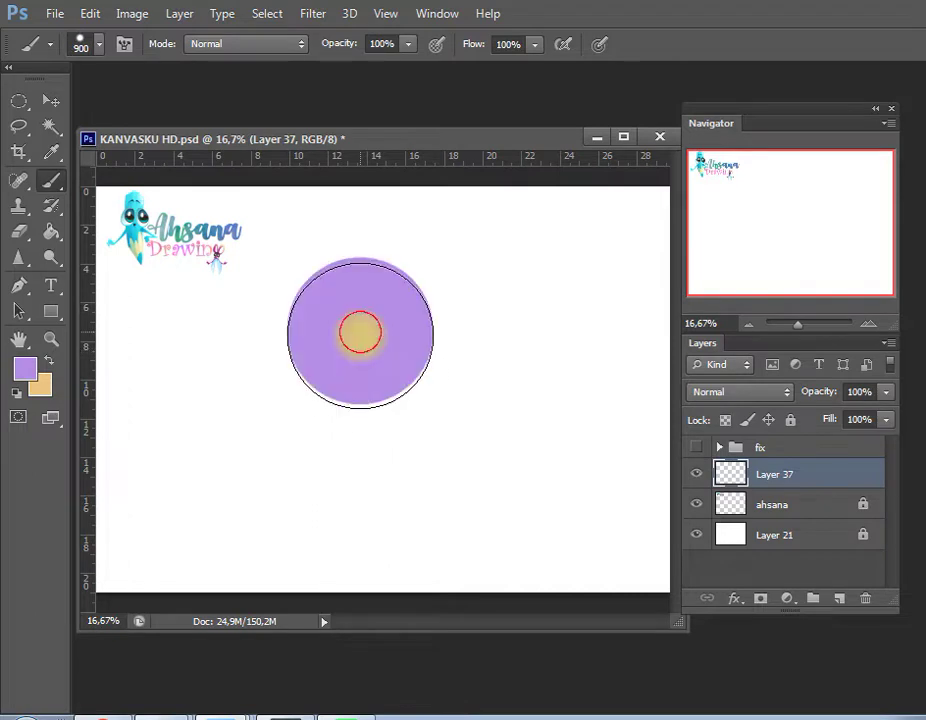
{"action": "key", "text": "ctrl+z"}
{"action": "left_click", "coordinate": [353, 368]}
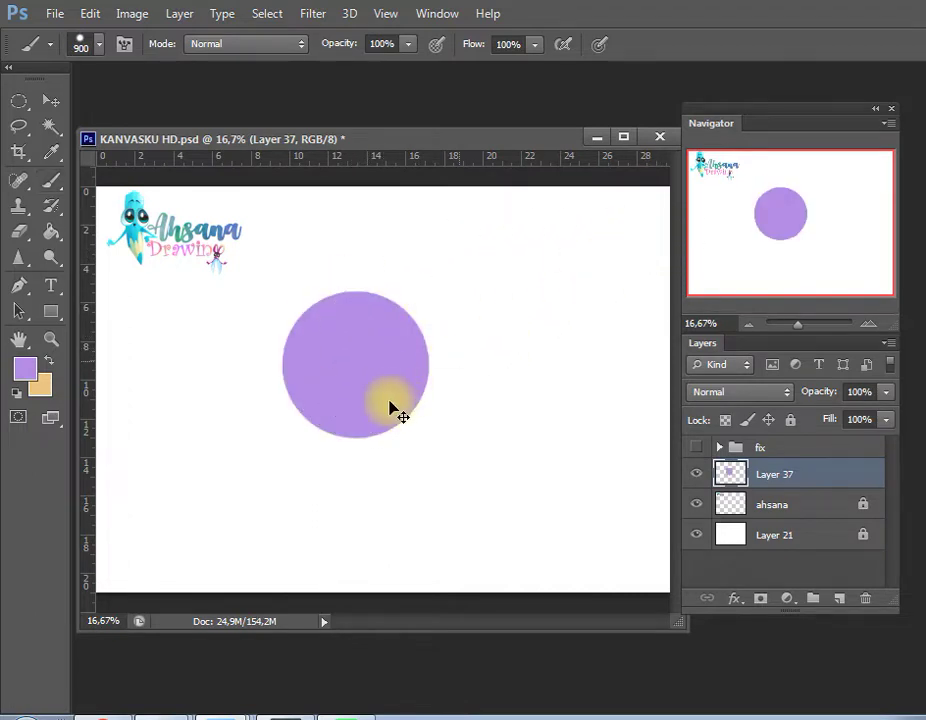
Stretch the circle taller and slightly wider into an oval and commit the transform.
{"action": "key", "text": "ctrl+t"}
{"action": "left_click_drag", "start_coordinate": [357, 440], "coordinate": [356, 496]}
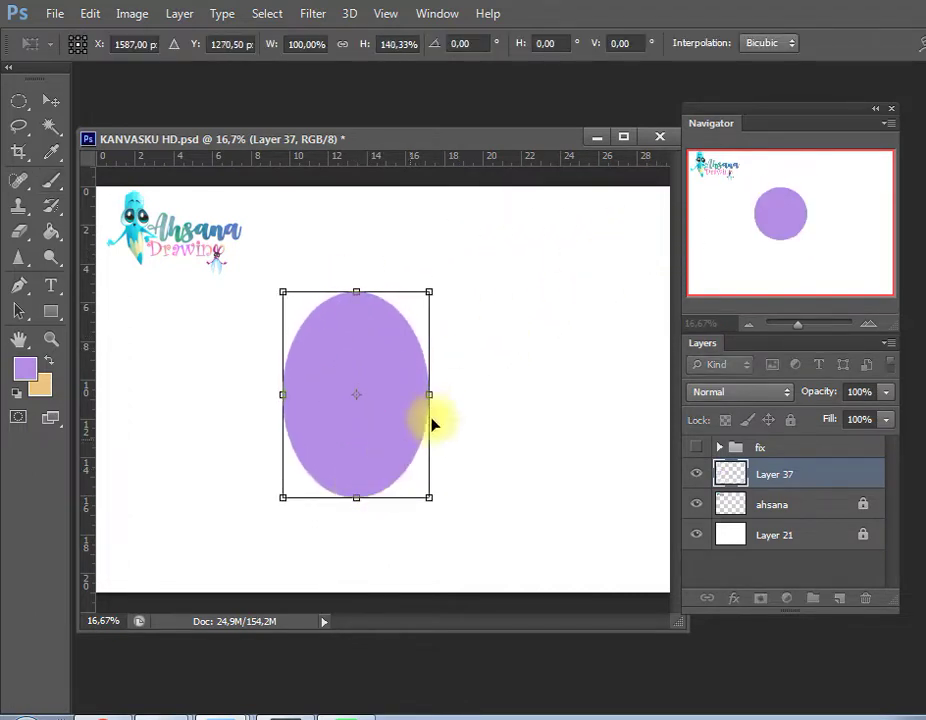
{"action": "left_click_drag", "start_coordinate": [429, 394], "coordinate": [456, 396]}
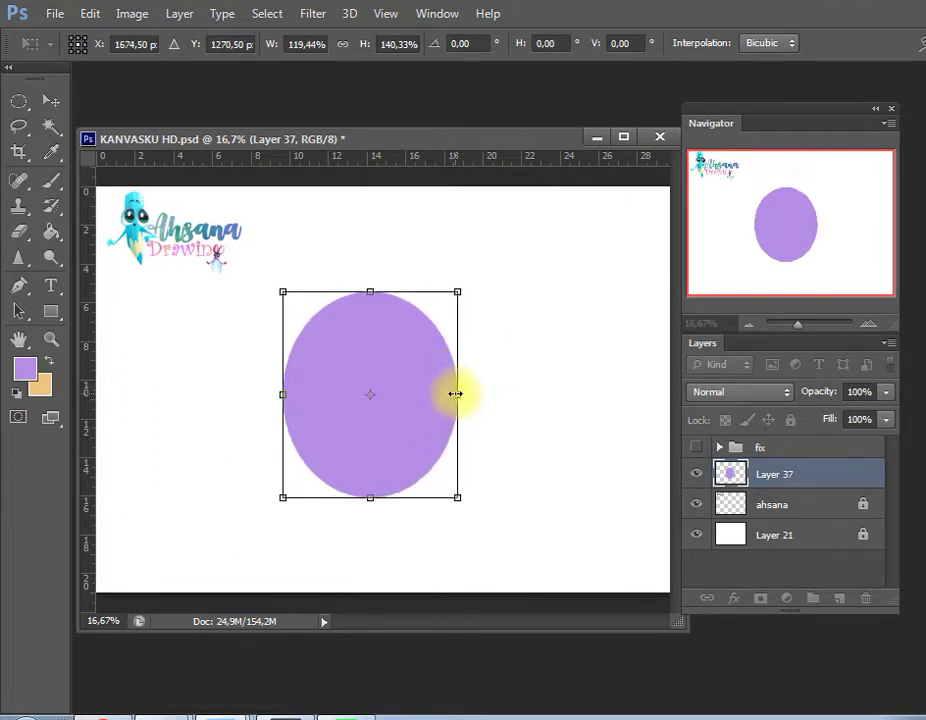
{"action": "key", "text": "Return"}
Magic Wand-select the purple oval and sample a darker purple for shading.
{"action": "key", "text": "w"}
{"action": "left_click", "coordinate": [403, 384]}
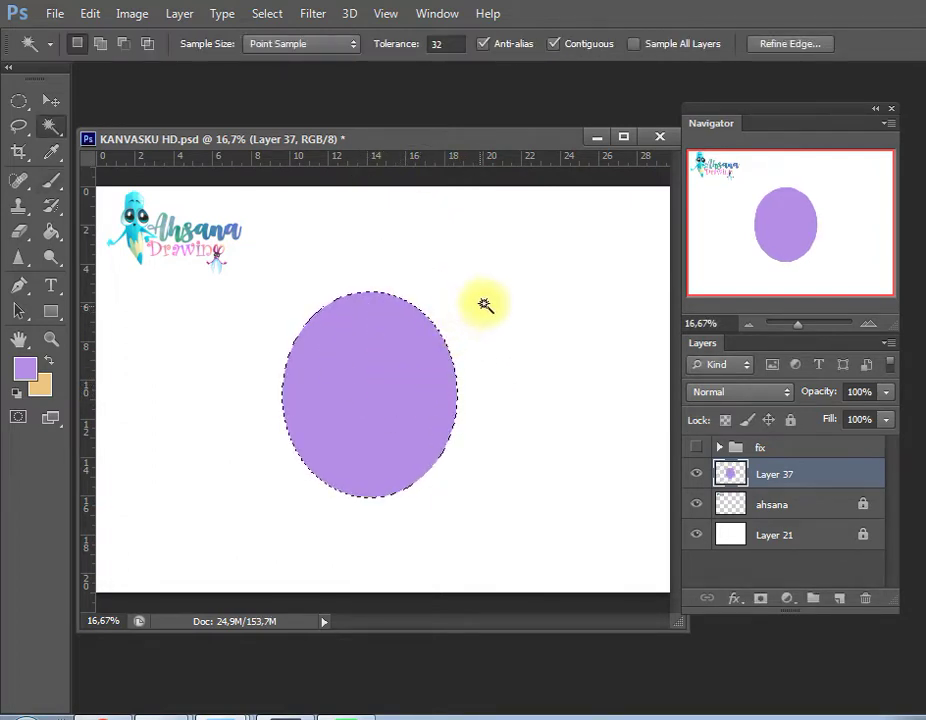
{"action": "key", "text": "i"}
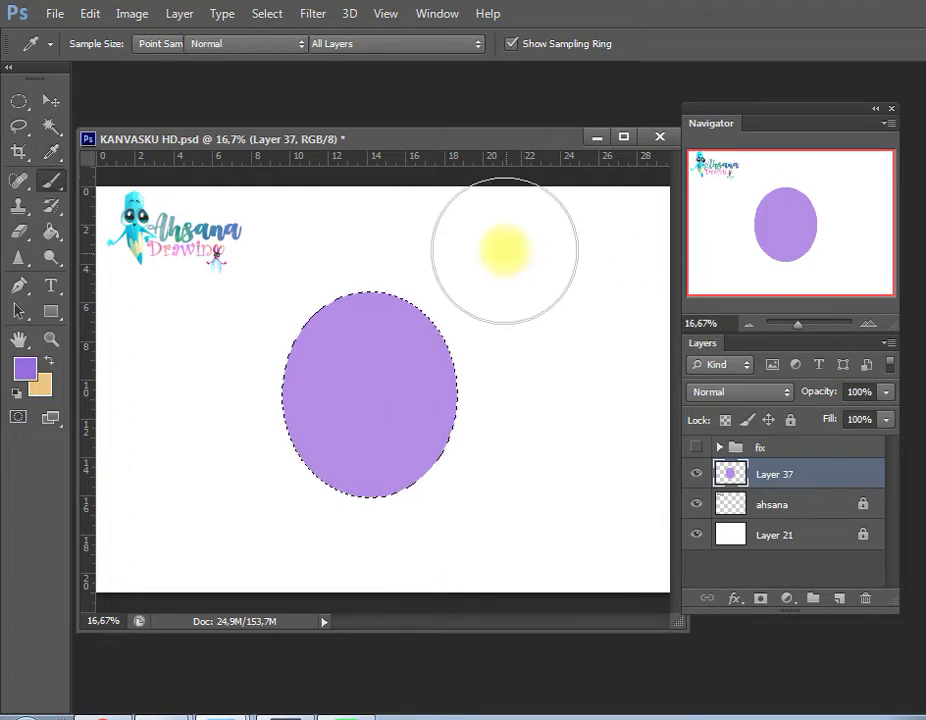
{"action": "key", "text": "b"}
Shade the oval's right and lower edges darker purple, then save and deselect.
{"action": "mouse_move", "coordinate": [402, 303]}
{"action": "left_mouse_down"}
{"action": "mouse_move", "coordinate": [345, 509]}
{"action": "mouse_move", "coordinate": [450, 370]}
{"action": "mouse_move", "coordinate": [275, 449]}
{"action": "left_mouse_up"}
{"action": "key", "text": "ctrl+z"}
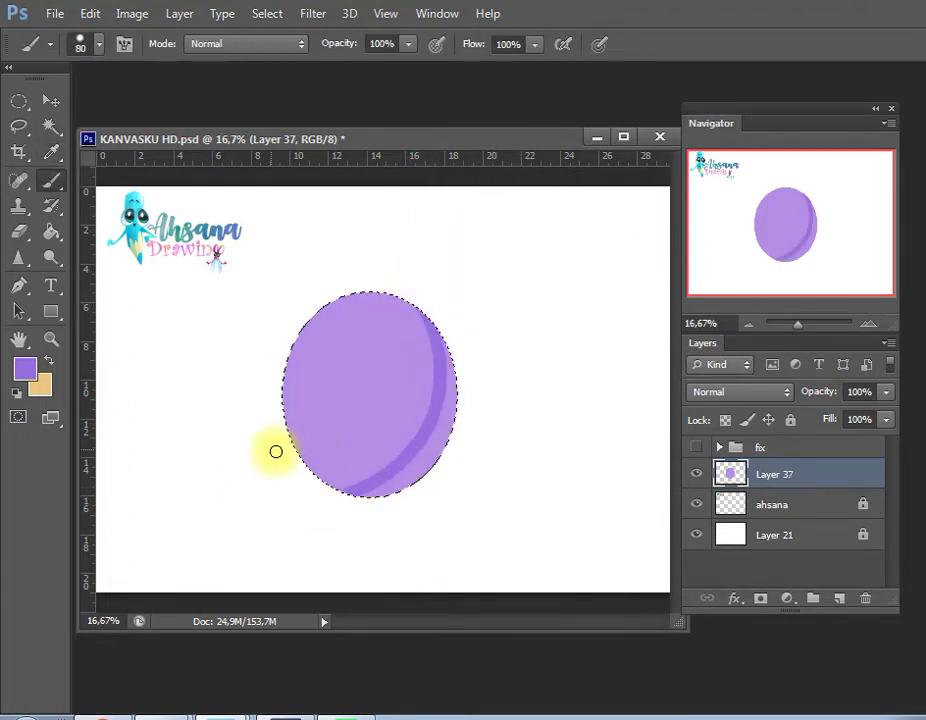
{"action": "mouse_move", "coordinate": [452, 371]}
{"action": "left_mouse_down"}
{"action": "mouse_move", "coordinate": [427, 438]}
{"action": "mouse_move", "coordinate": [385, 486]}
{"action": "mouse_move", "coordinate": [422, 440]}
{"action": "left_mouse_up"}
{"action": "mouse_move", "coordinate": [360, 483]}
{"action": "left_mouse_down"}
{"action": "mouse_move", "coordinate": [417, 450]}
{"action": "mouse_move", "coordinate": [362, 492]}
{"action": "mouse_move", "coordinate": [436, 440]}
{"action": "mouse_move", "coordinate": [450, 398]}
{"action": "left_mouse_up"}
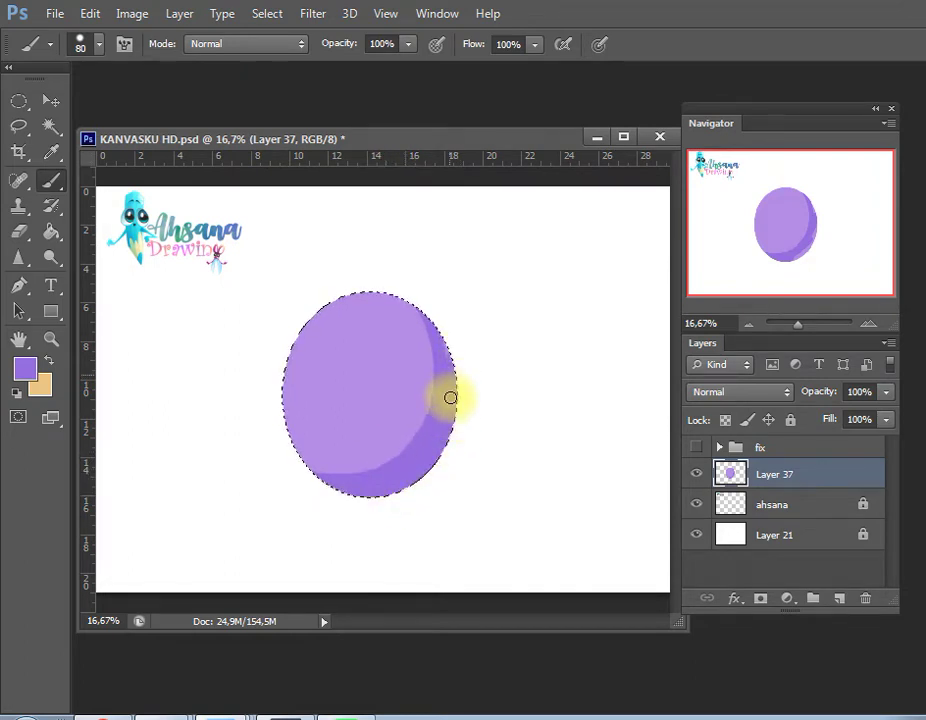
{"action": "key", "text": "ctrl+s"}
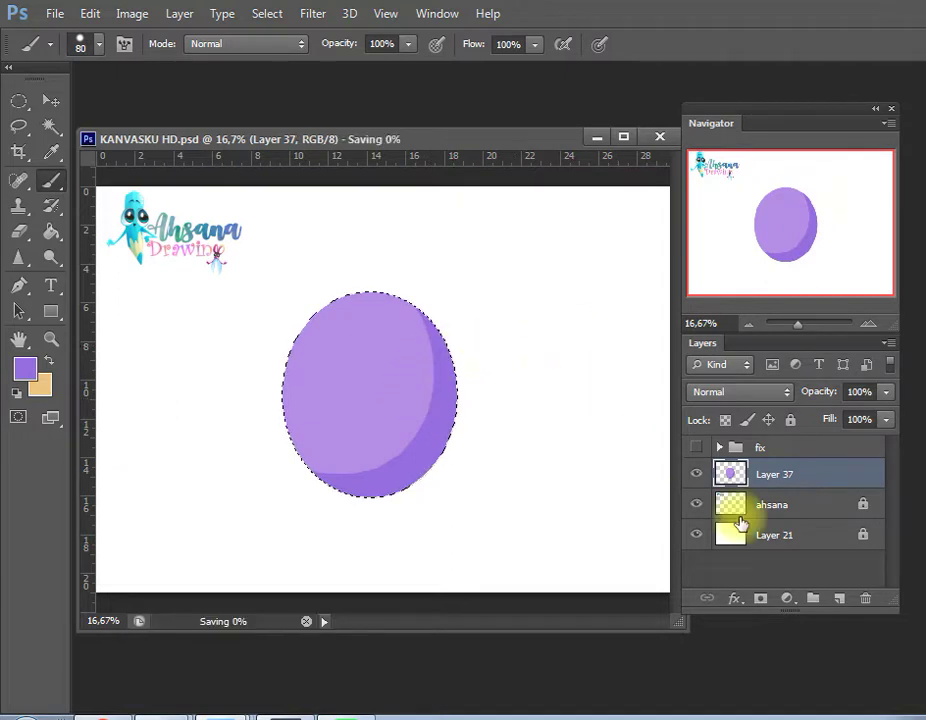
{"action": "key", "text": "ctrl+d"}
On a new layer, paint a large white eyeball on the oval.
{"action": "left_click", "coordinate": [836, 597]}
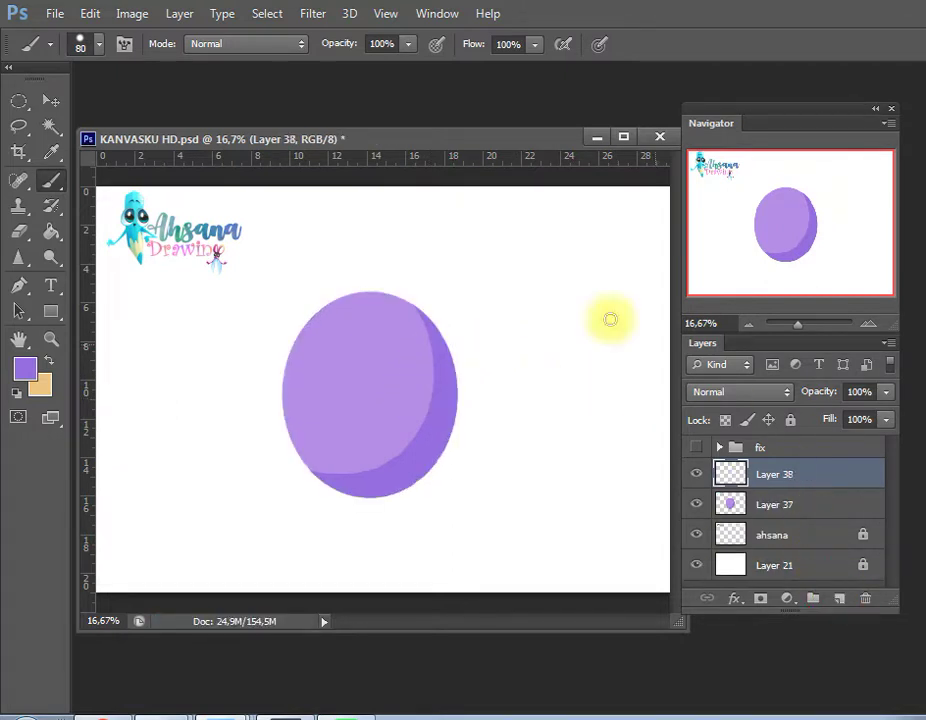
{"action": "left_click", "coordinate": [17, 392]}
{"action": "key", "text": "c"}
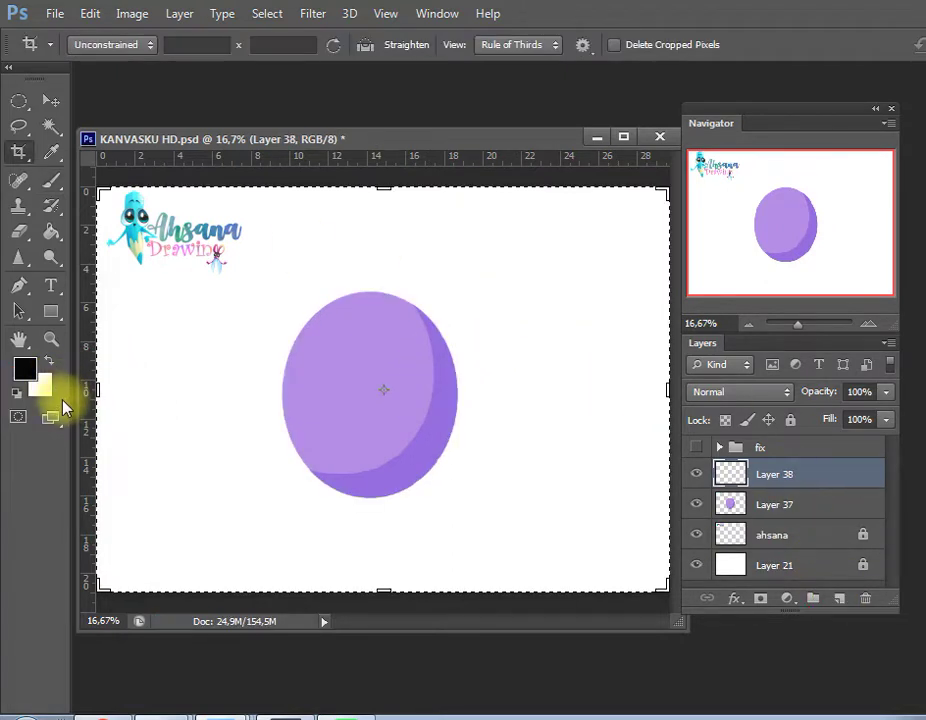
{"action": "key", "text": "x"}
{"action": "key", "text": "b"}
{"action": "key", "text": "bracketright"}
{"action": "key", "text": "bracketright"}
{"action": "key", "text": "bracketright"}
{"action": "key", "text": "bracketright"}
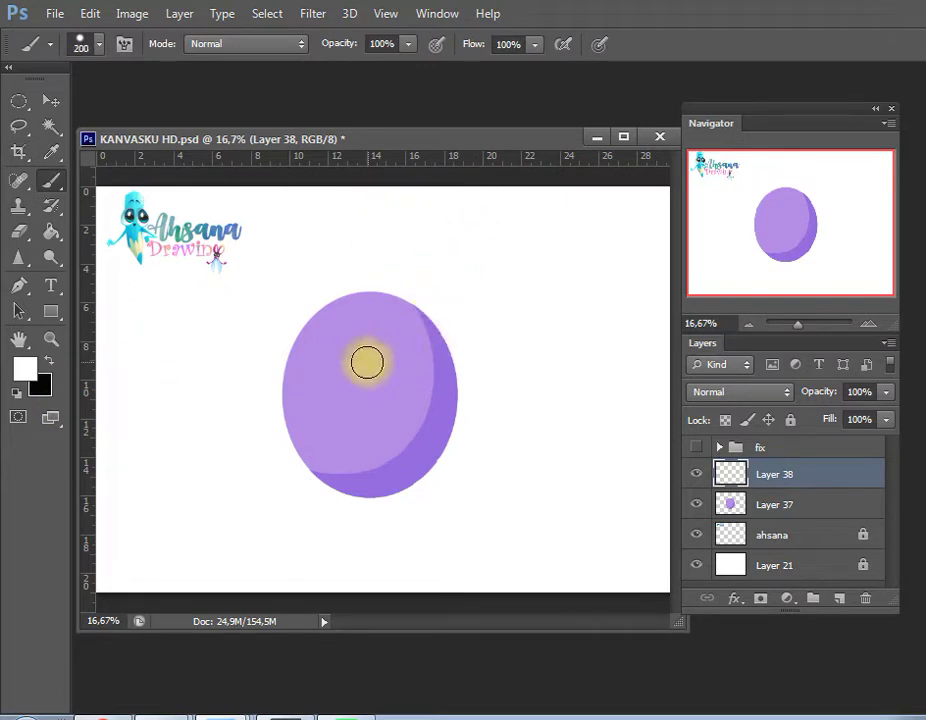
{"action": "left_click", "coordinate": [372, 361]}
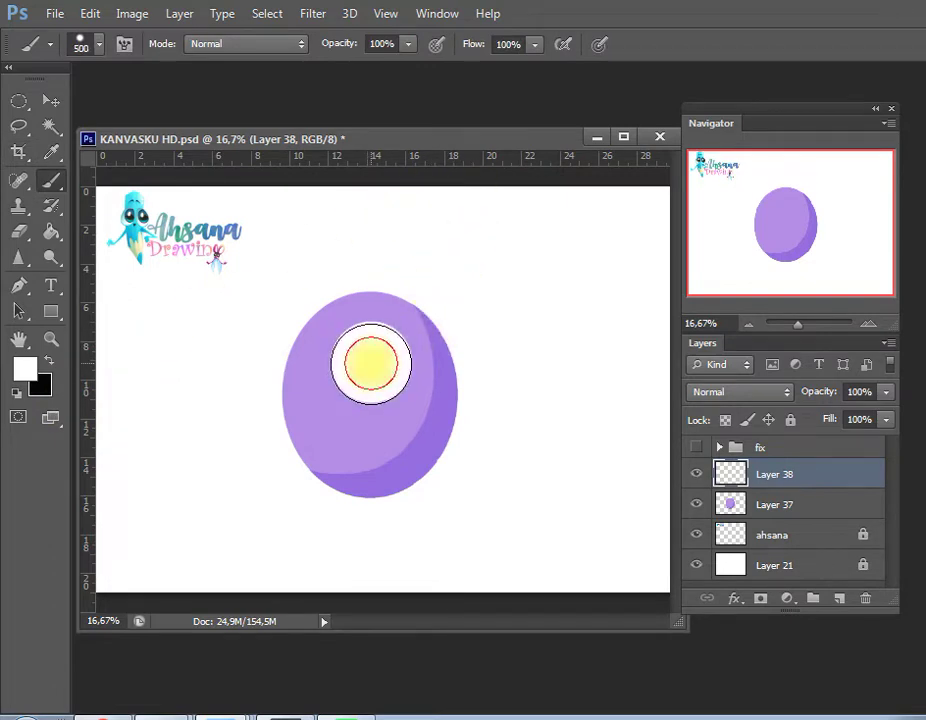
Paint a lavender iris inside the eyeball and set a smaller black brush for the pupil.
{"action": "key", "text": "i"}
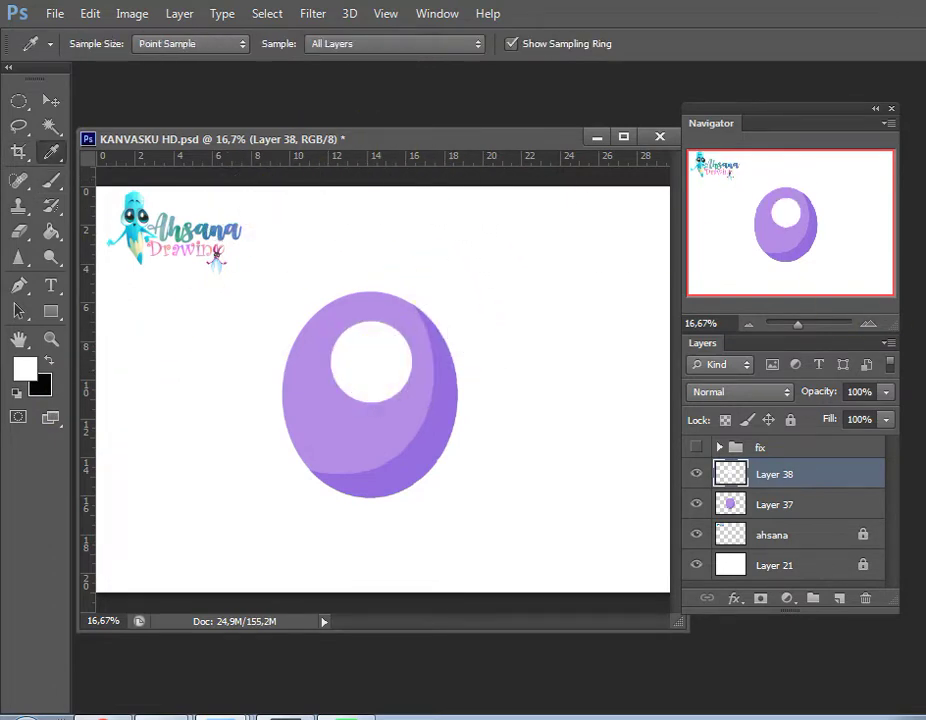
{"action": "key", "text": "b"}
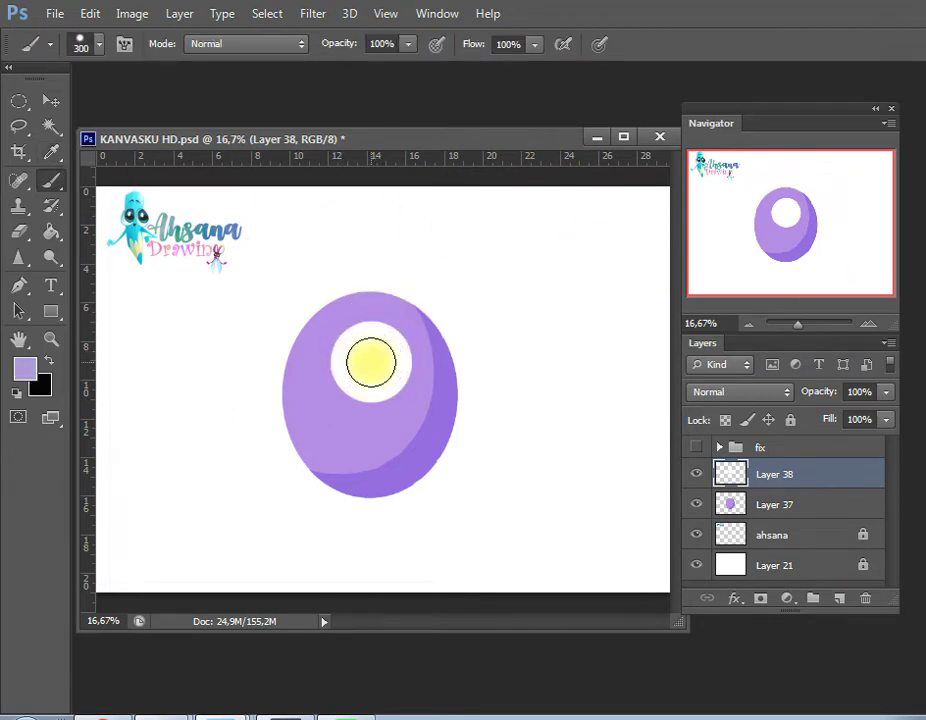
{"action": "left_click", "coordinate": [370, 362]}
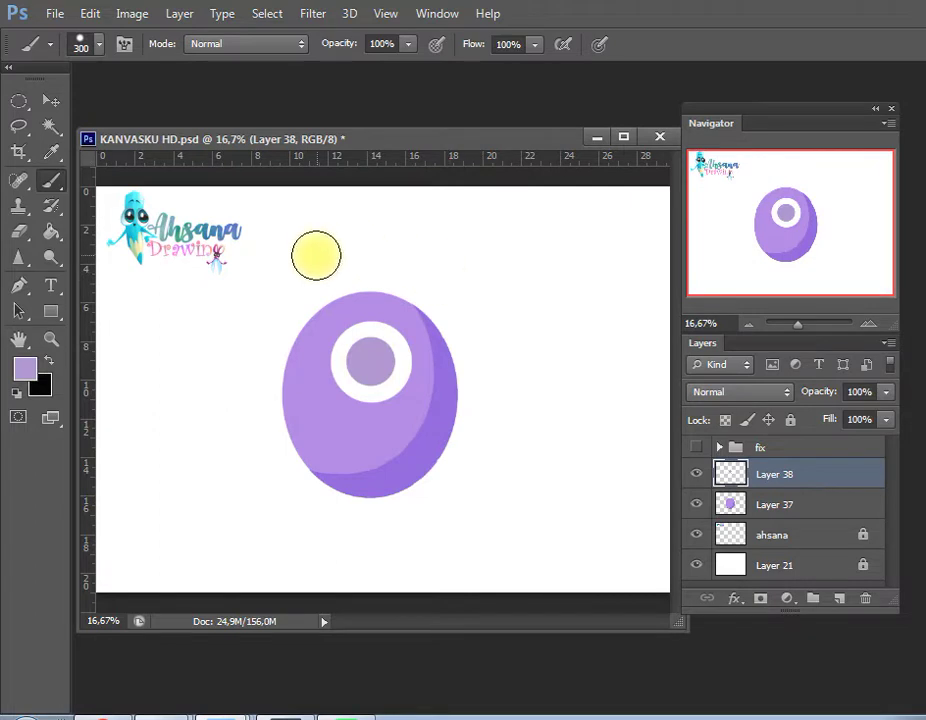
{"action": "key", "text": "x"}
{"action": "key", "text": "bracketleft"}
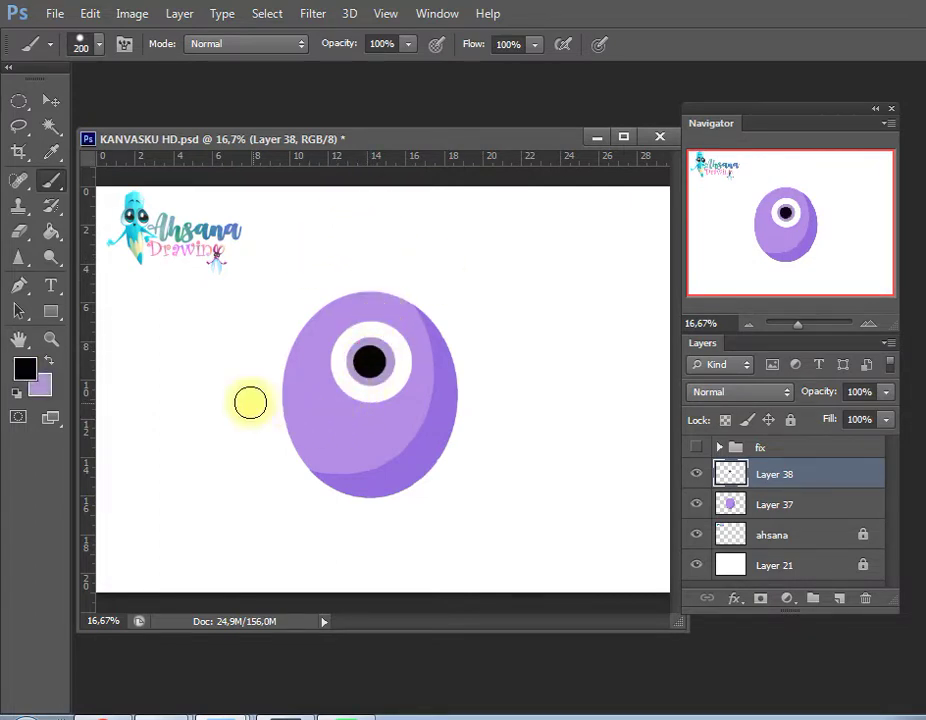
Add a small white highlight dot on the pupil and save the file.
{"action": "left_click", "coordinate": [16, 393]}
{"action": "key", "text": "x"}
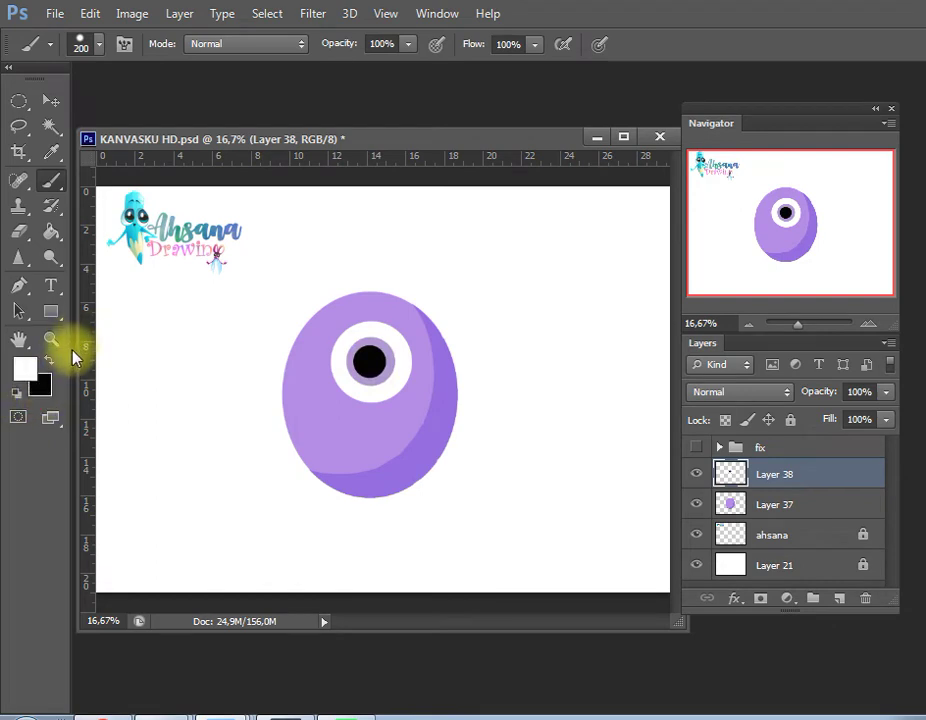
{"action": "key", "text": "bracketleft"}
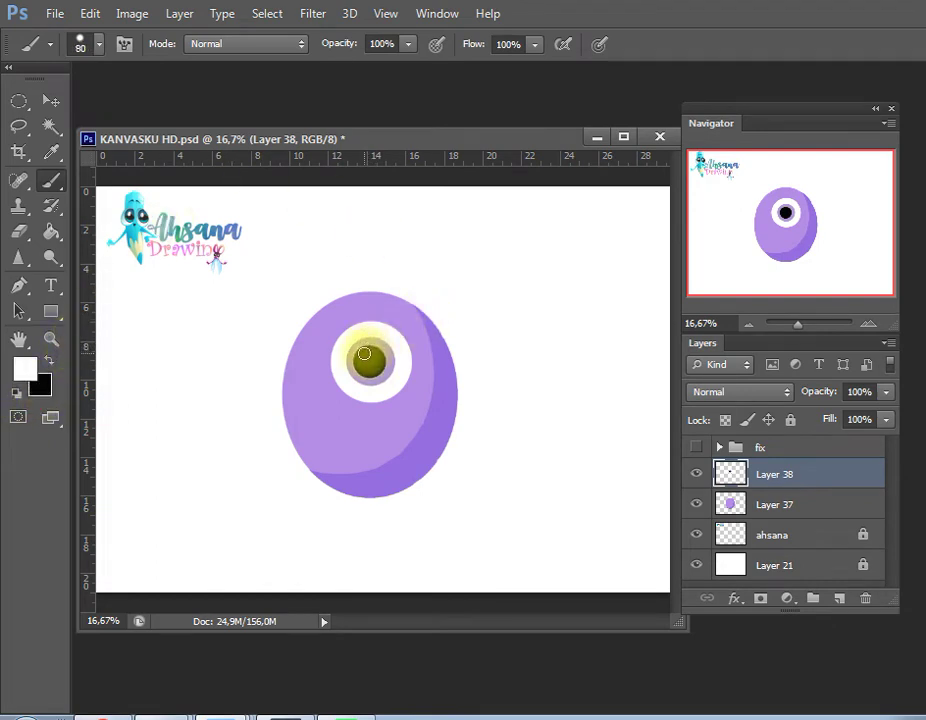
{"action": "left_click", "coordinate": [364, 354]}
{"action": "key", "text": "ctrl+s"}
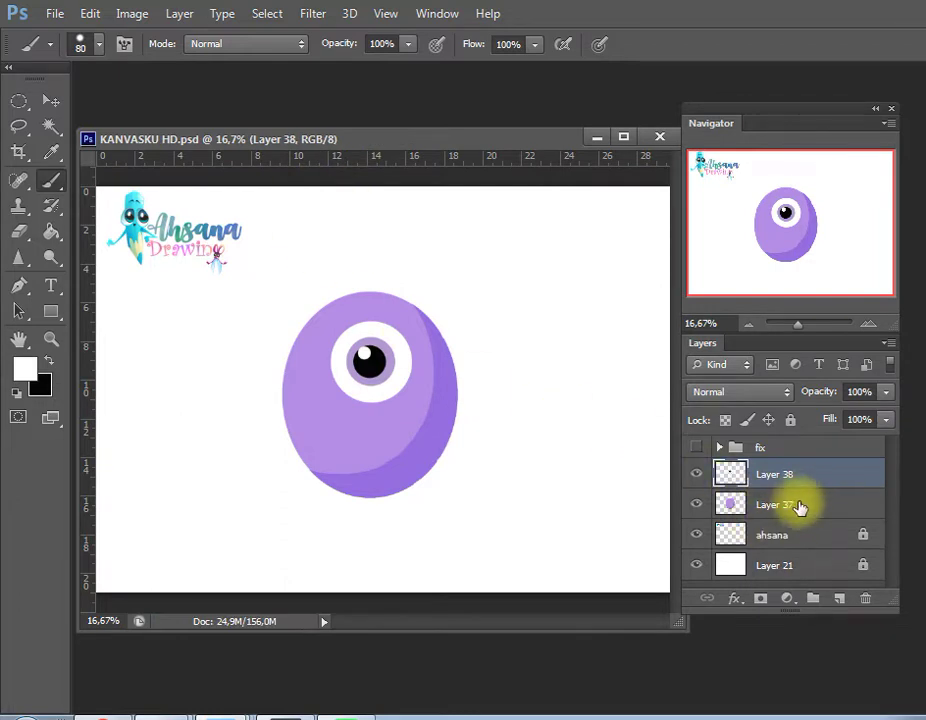
On a new layer, paint a black mouth below the eye and select it for white fangs.
{"action": "left_click", "coordinate": [838, 598]}
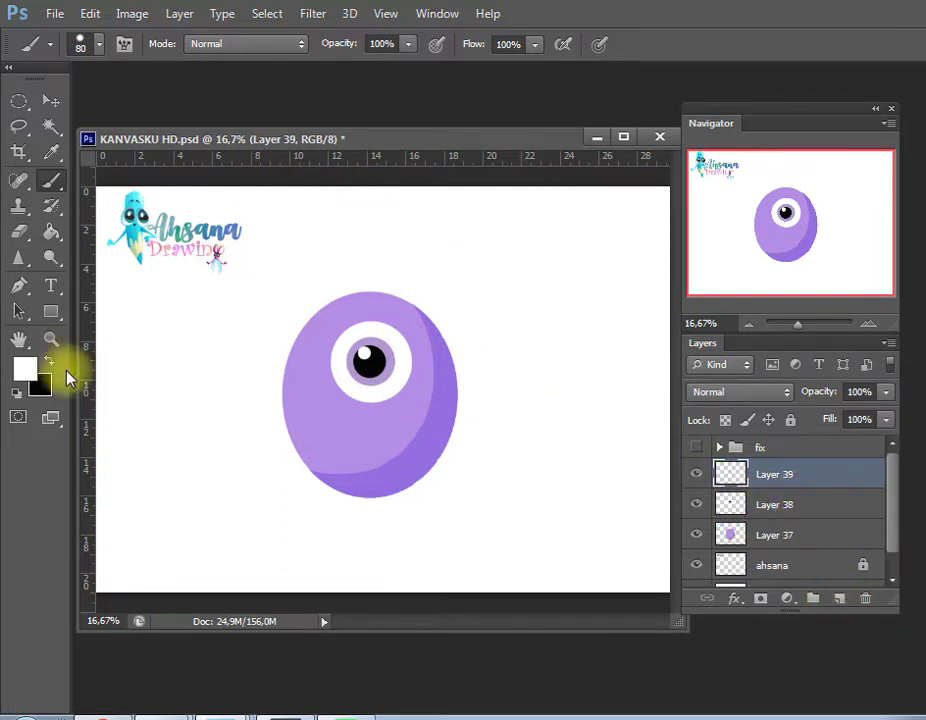
{"action": "left_click", "coordinate": [24, 370]}
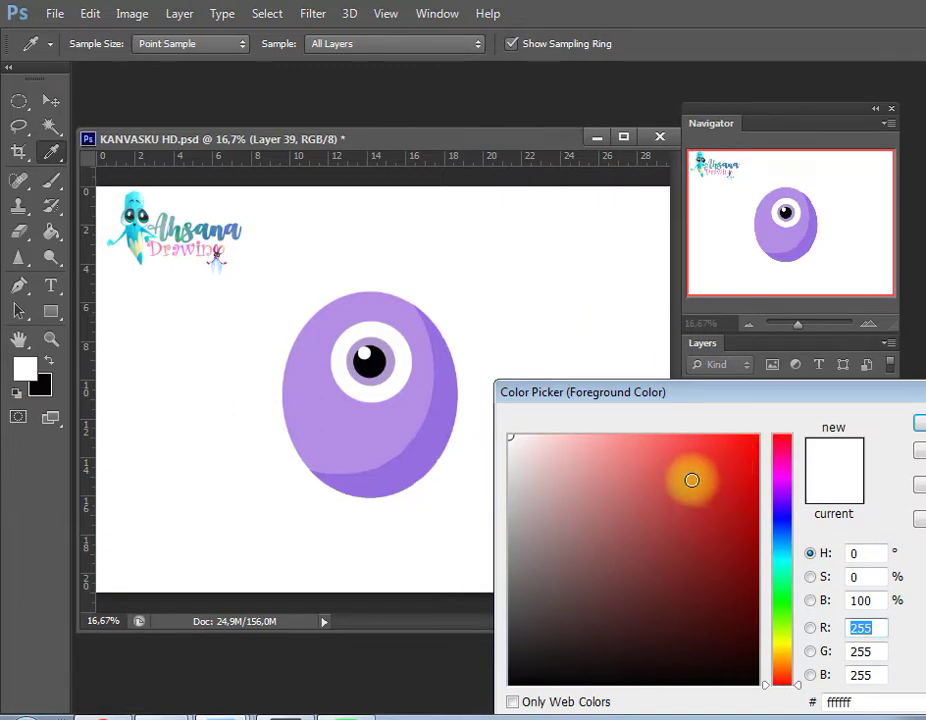
{"action": "left_click", "coordinate": [905, 430]}
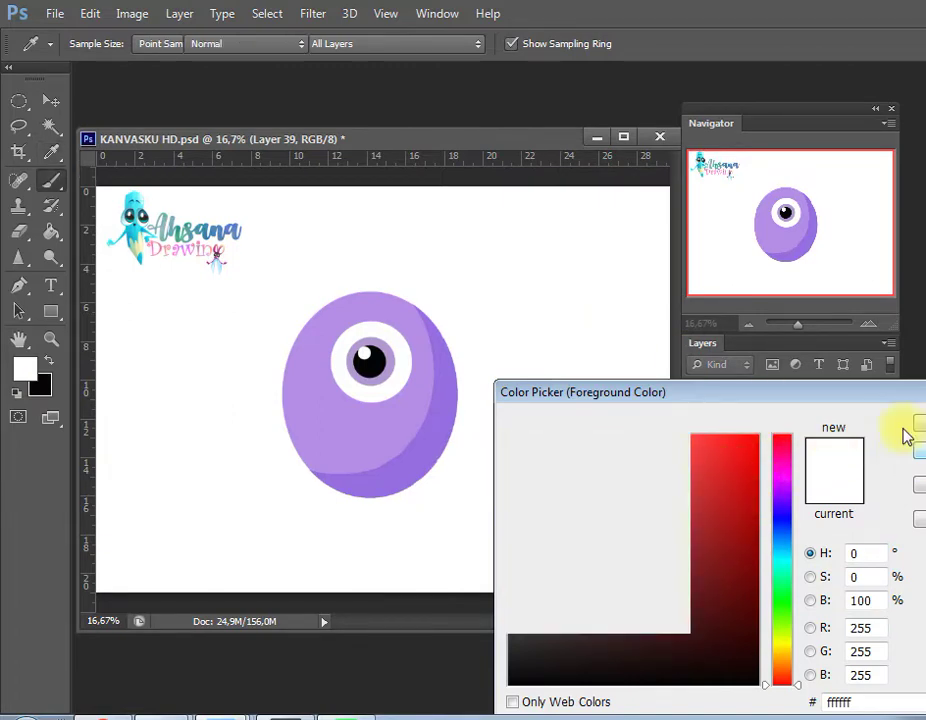
{"action": "key", "text": "x"}
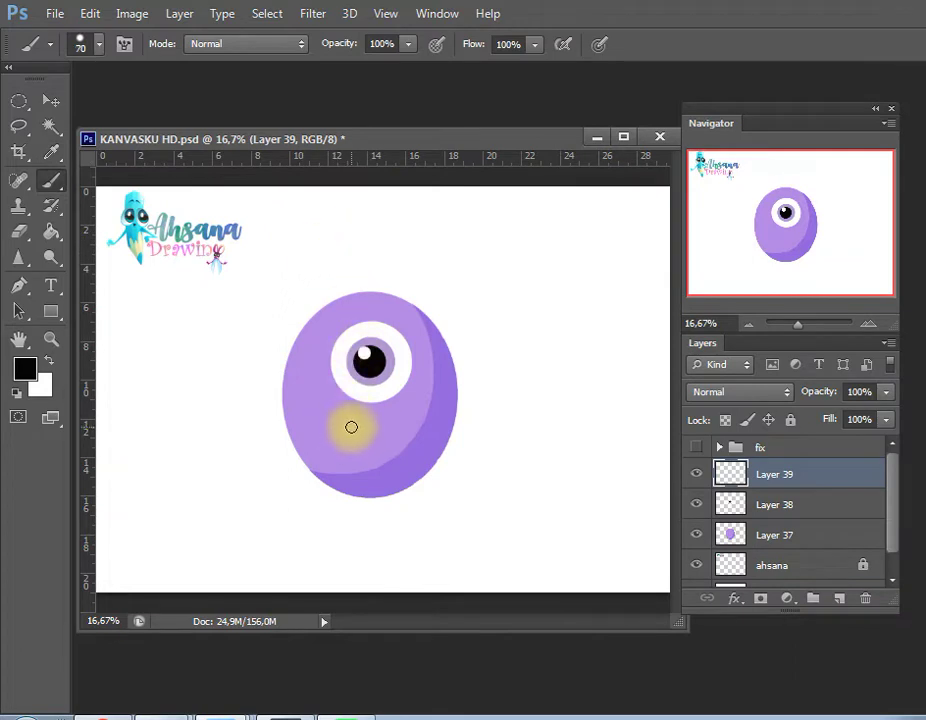
{"action": "mouse_move", "coordinate": [331, 425]}
{"action": "left_mouse_down"}
{"action": "mouse_move", "coordinate": [392, 420]}
{"action": "mouse_move", "coordinate": [398, 437]}
{"action": "left_mouse_up"}
{"action": "key", "text": "ctrl+z"}
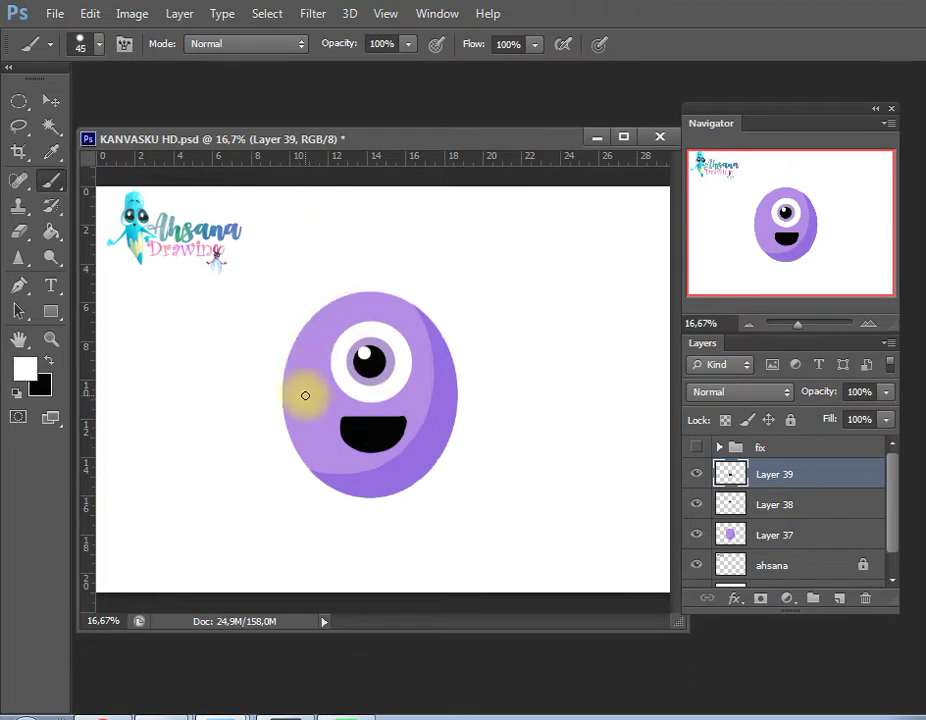
{"action": "key", "text": "bracketleft"}
{"action": "key", "text": "bracketleft"}
{"action": "key", "text": "bracketleft"}
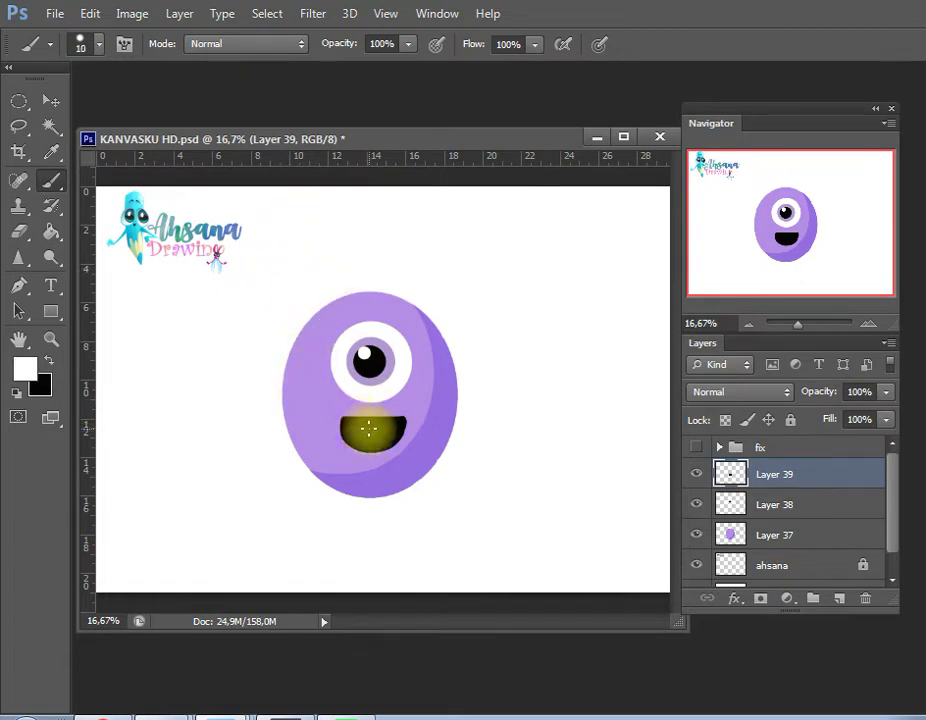
{"action": "left_click", "coordinate": [375, 432]}
{"action": "key", "text": "b"}
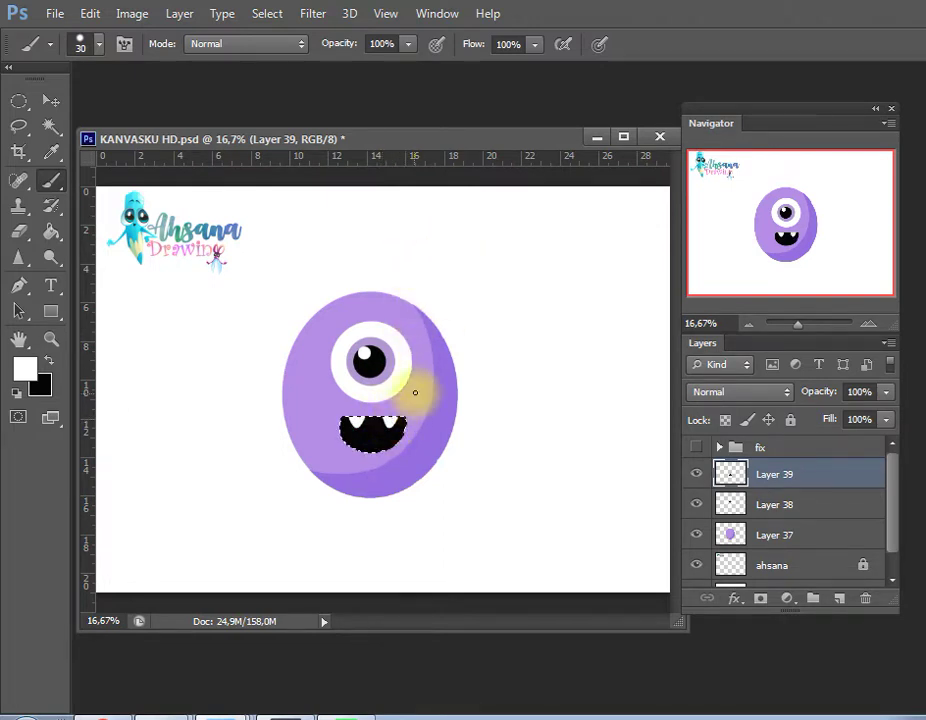
Brush a red tongue with a pink shine inside the mouth and save.
{"action": "key", "text": "i"}
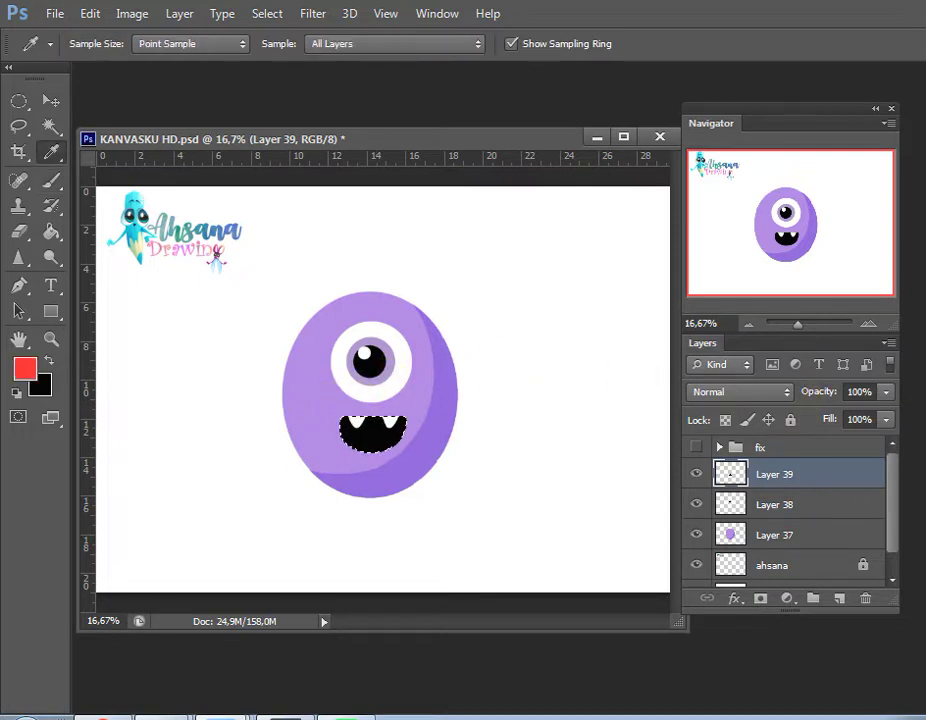
{"action": "key", "text": "b"}
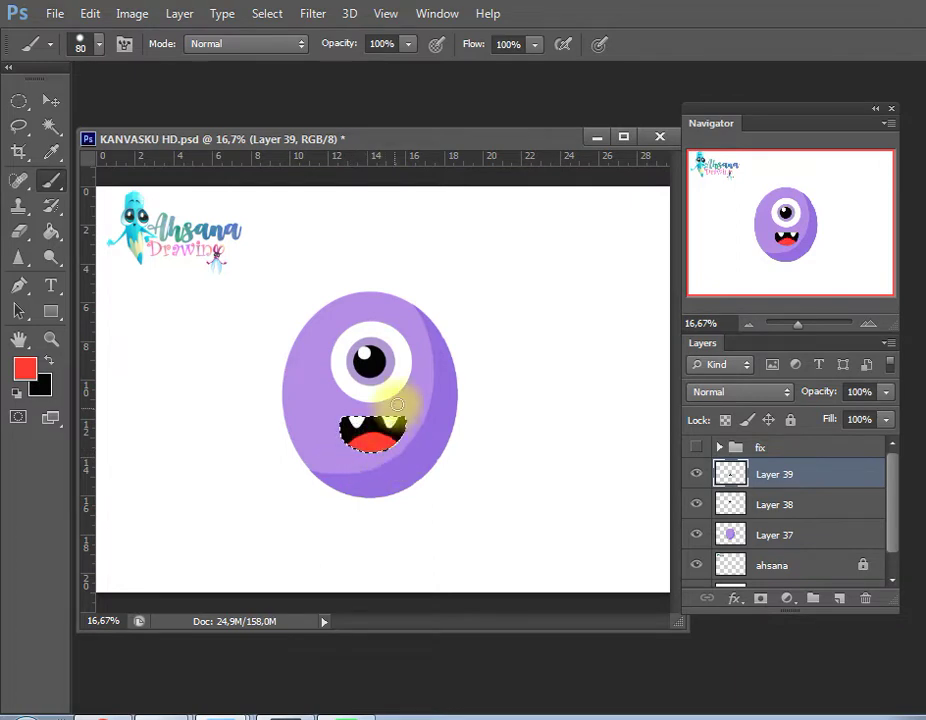
{"action": "key", "text": "i"}
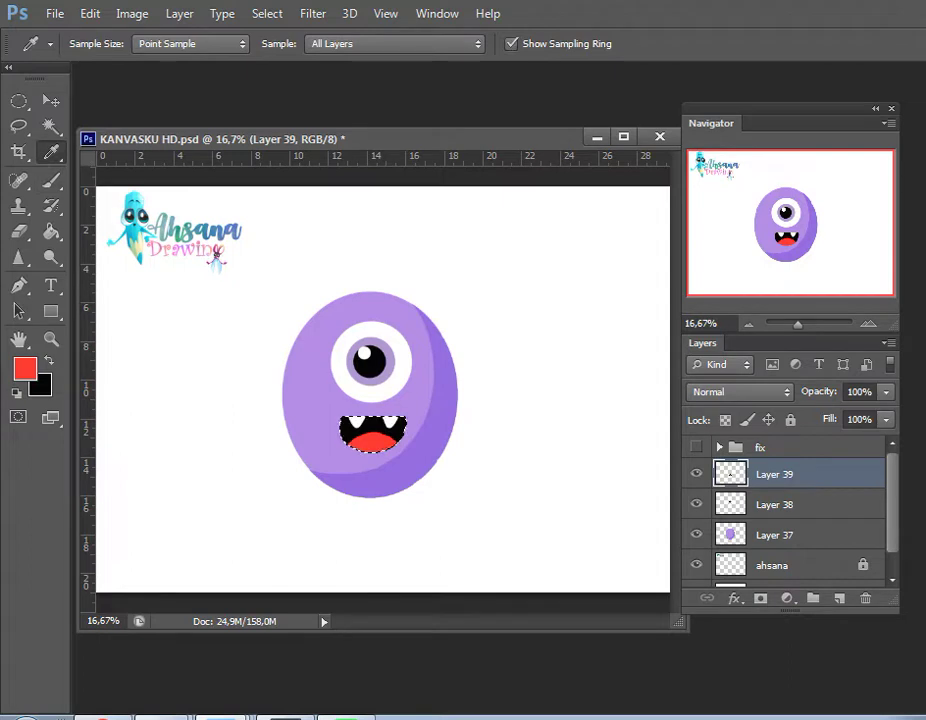
{"action": "key", "text": "b"}
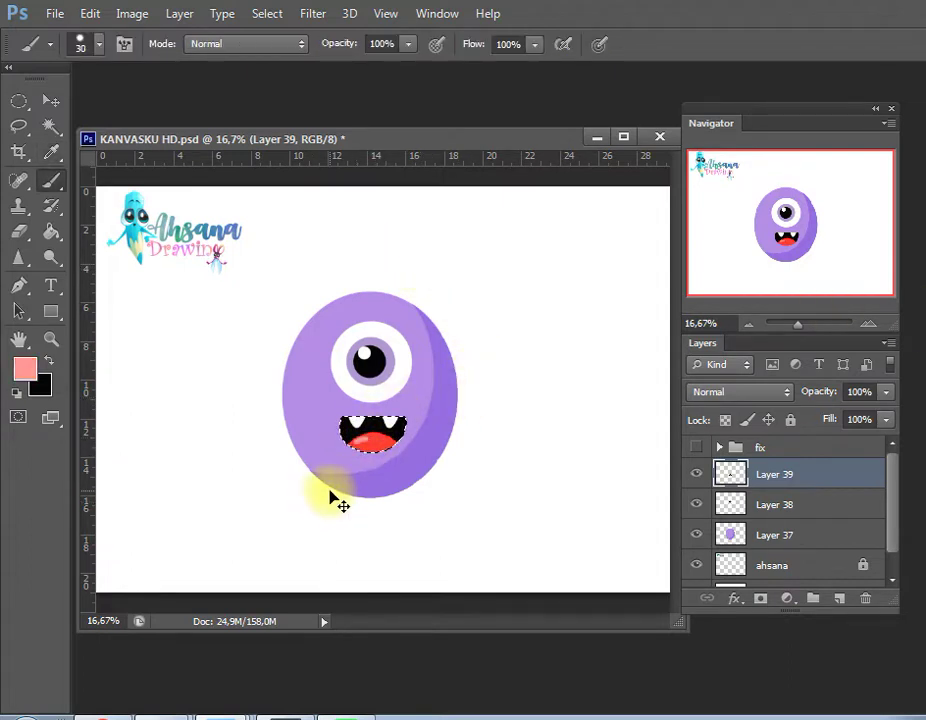
{"action": "key", "text": "ctrl+s"}
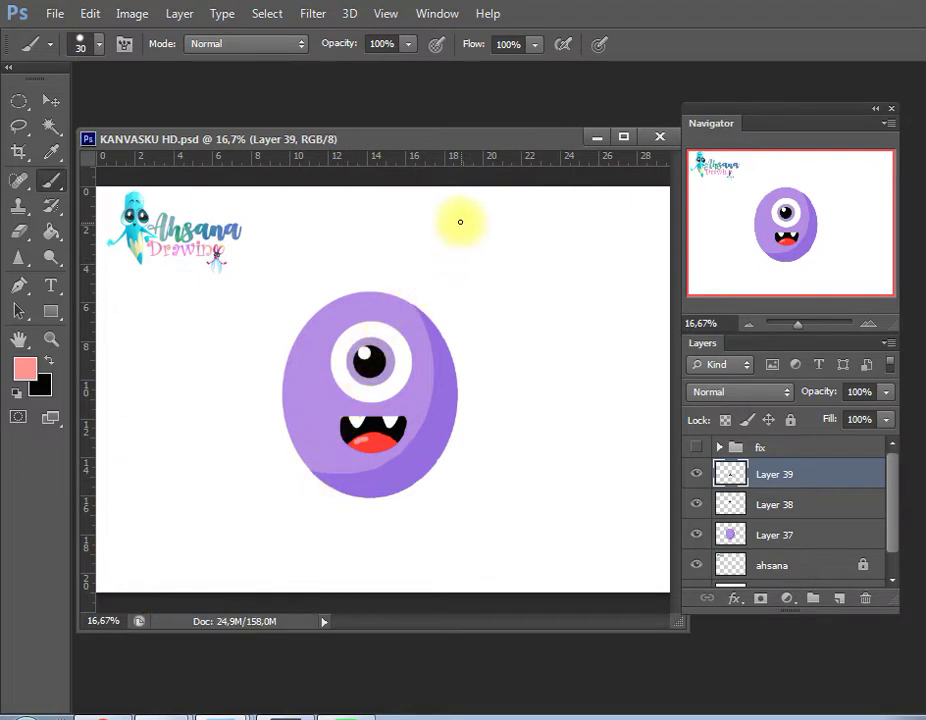
Widen the mouth to about 123% with Free Transform.
{"action": "key", "text": "ctrl+t"}
{"action": "left_click_drag", "start_coordinate": [408, 436], "coordinate": [412, 436]}
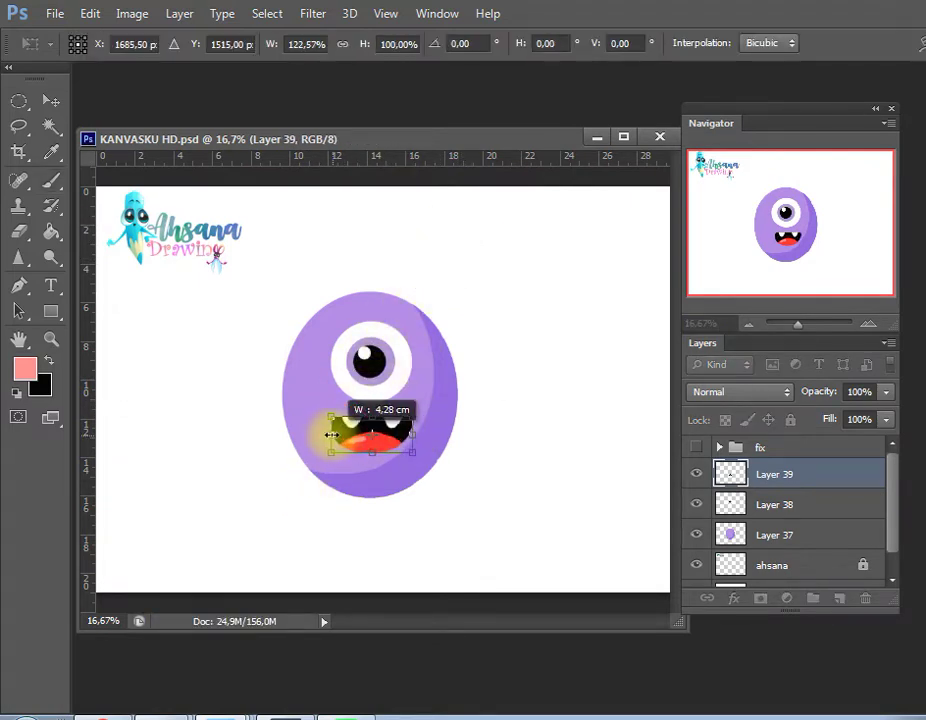
{"action": "key", "text": "Return"}
Merge the body, eye and mouth layers (37–39) into Layer 39.
{"action": "key", "text": "b"}
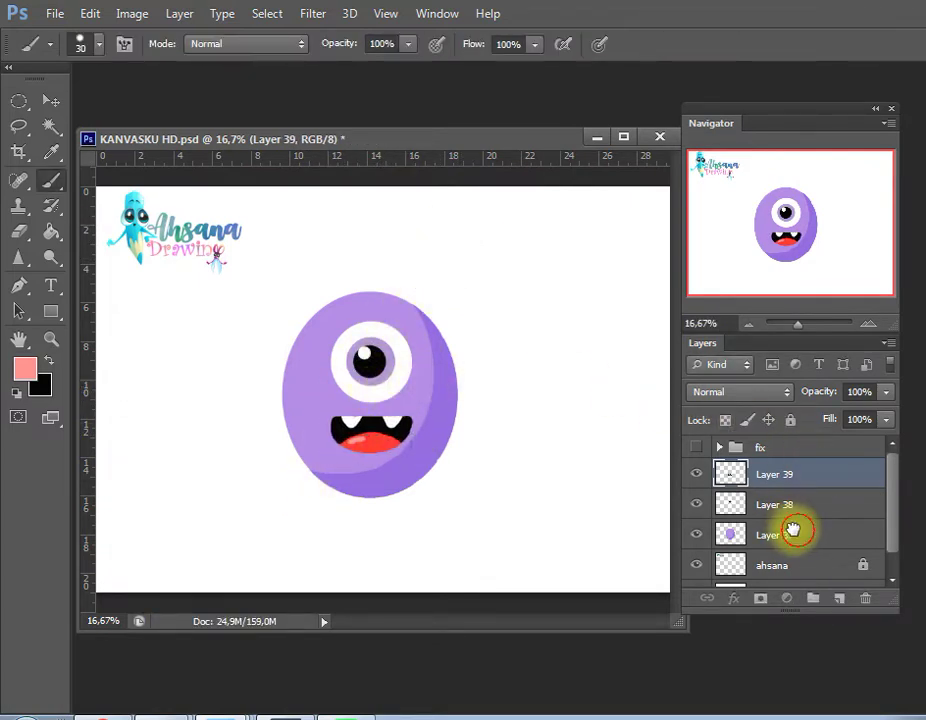
{"action": "left_click", "coordinate": [790, 530], "text": "shift"}
{"action": "key", "text": "ctrl+e"}
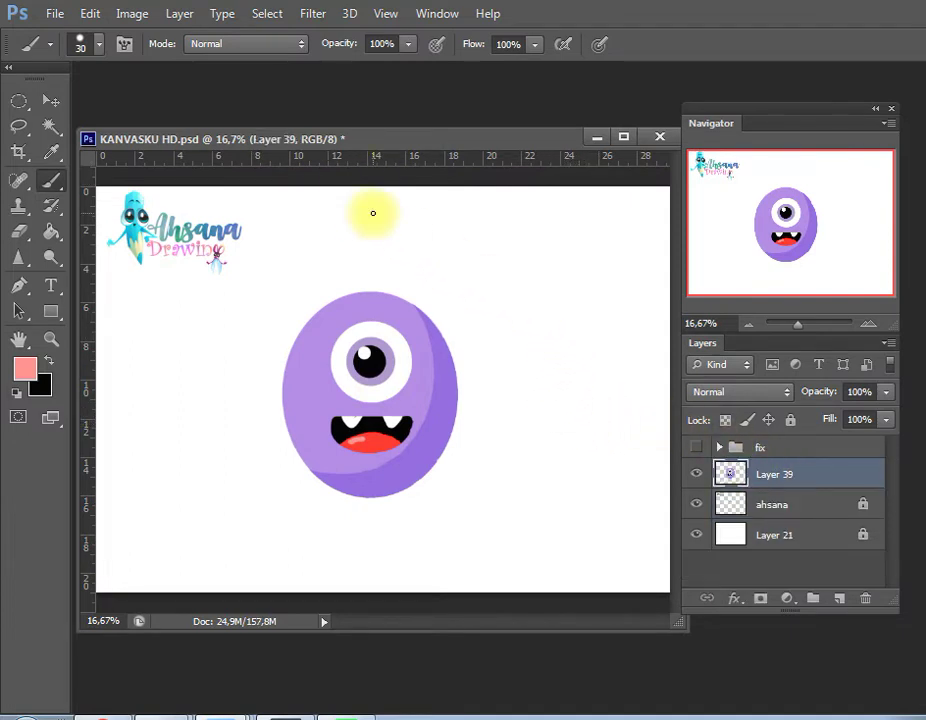
Brush a pale lavender highlight streak and dot on the body's upper left, then save.
{"action": "key", "text": "i"}
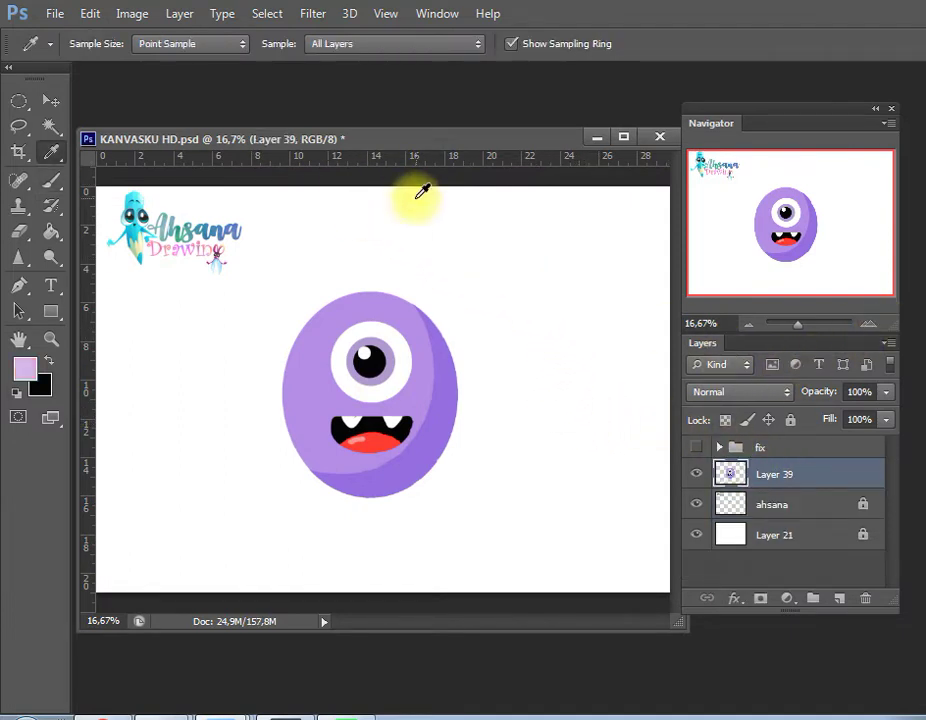
{"action": "key", "text": "b"}
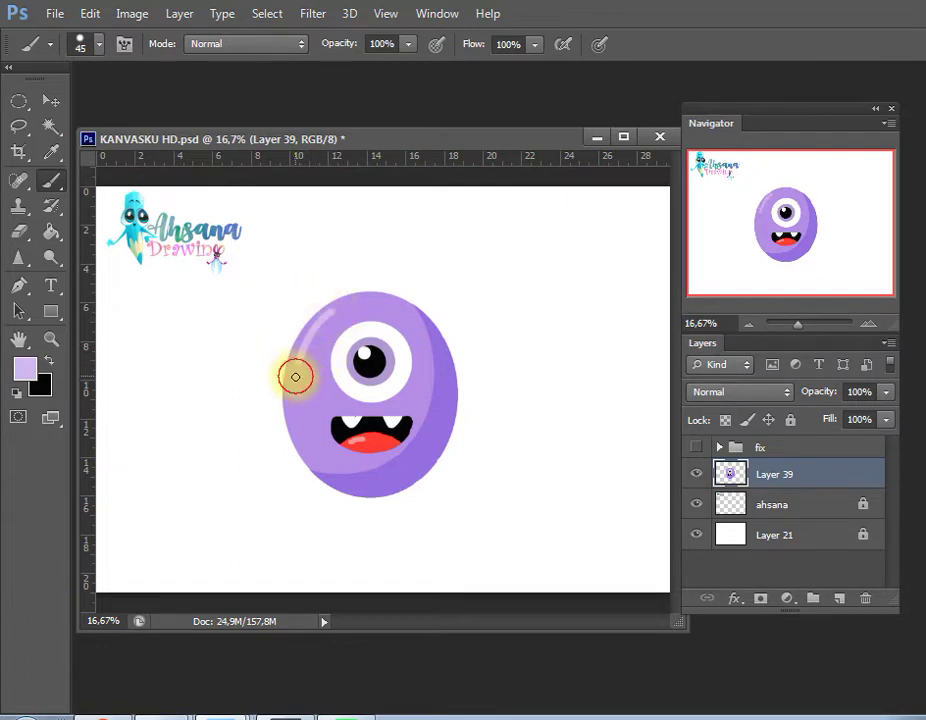
{"action": "key", "text": "ctrl+s"}
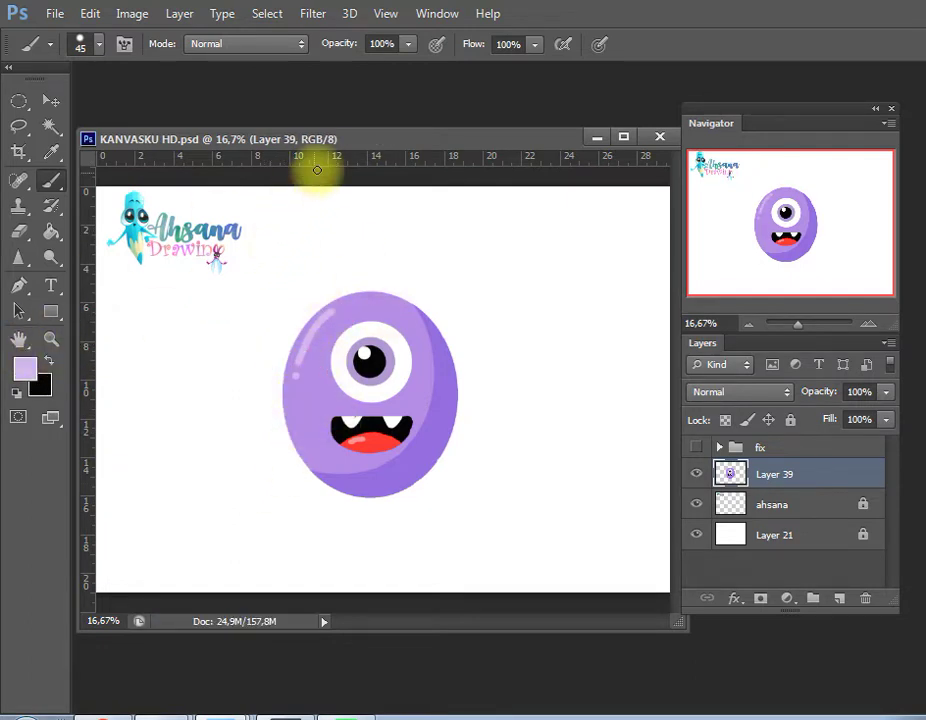
Add a new layer beneath the monster and paint two purple horns on its head.
{"action": "key", "text": "i"}
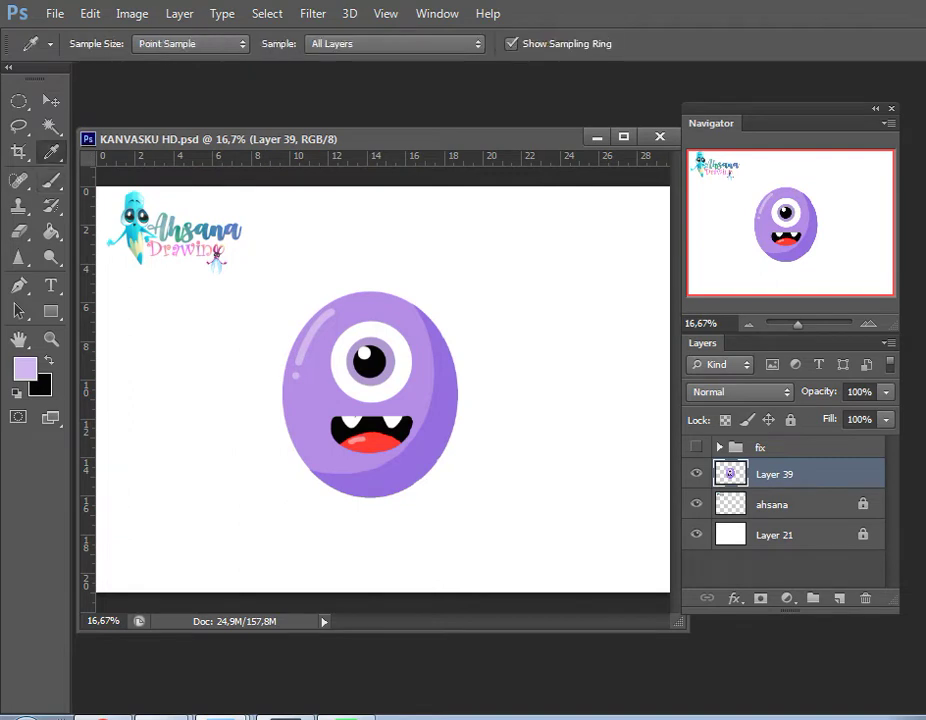
{"action": "key", "text": "b"}
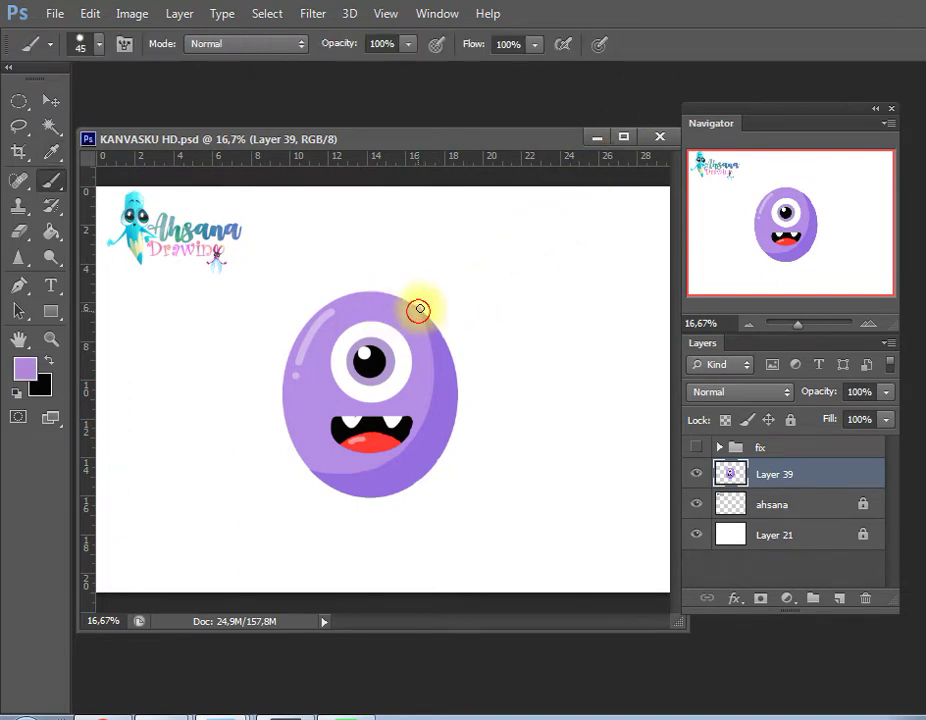
{"action": "left_click", "coordinate": [790, 504]}
{"action": "left_click", "coordinate": [839, 598]}
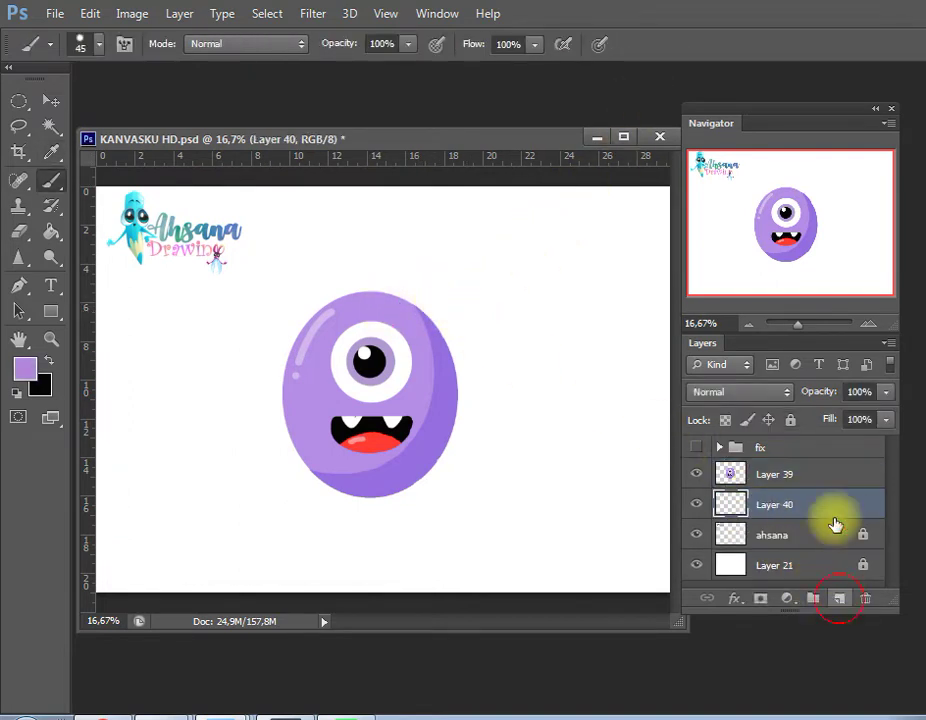
{"action": "mouse_move", "coordinate": [418, 310]}
{"action": "left_mouse_down"}
{"action": "mouse_move", "coordinate": [420, 331]}
{"action": "mouse_move", "coordinate": [433, 302]}
{"action": "left_mouse_up"}
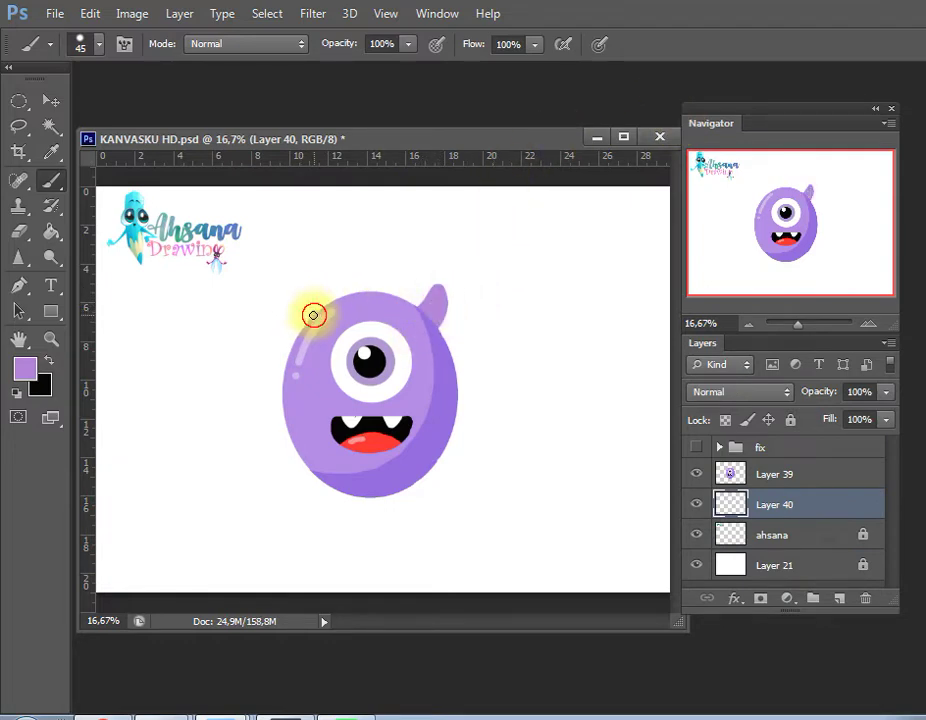
{"action": "left_click_drag", "start_coordinate": [313, 315], "coordinate": [316, 343]}
{"action": "key", "text": "ctrl+z"}
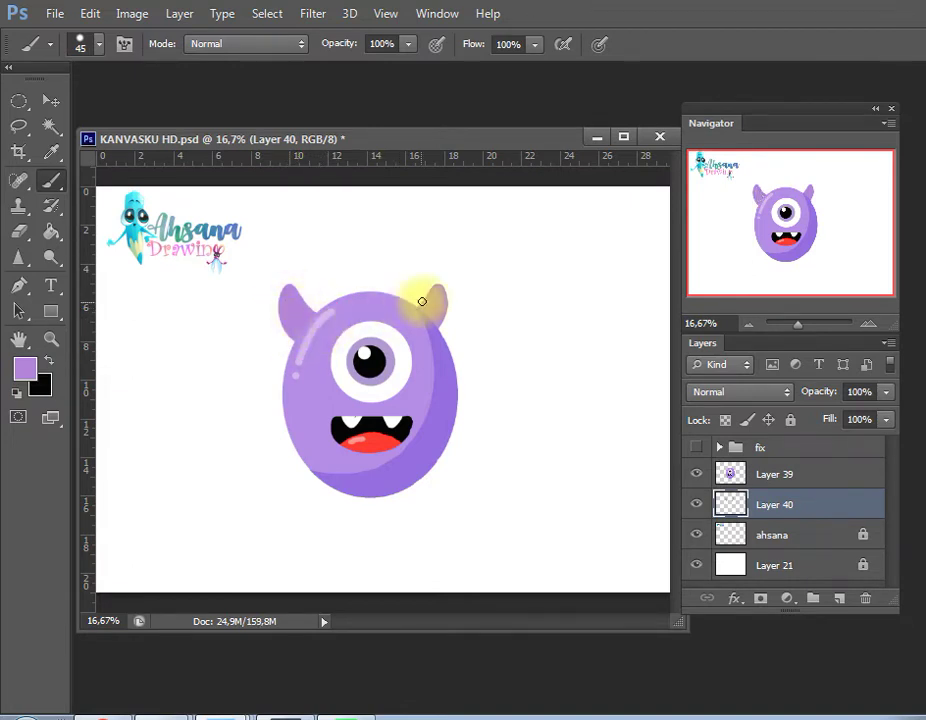
Select both horns, brush light purple stripes across them, then deselect and save.
{"action": "key", "text": "w"}
{"action": "left_click", "coordinate": [303, 306]}
{"action": "left_click", "coordinate": [433, 310], "text": "shift"}
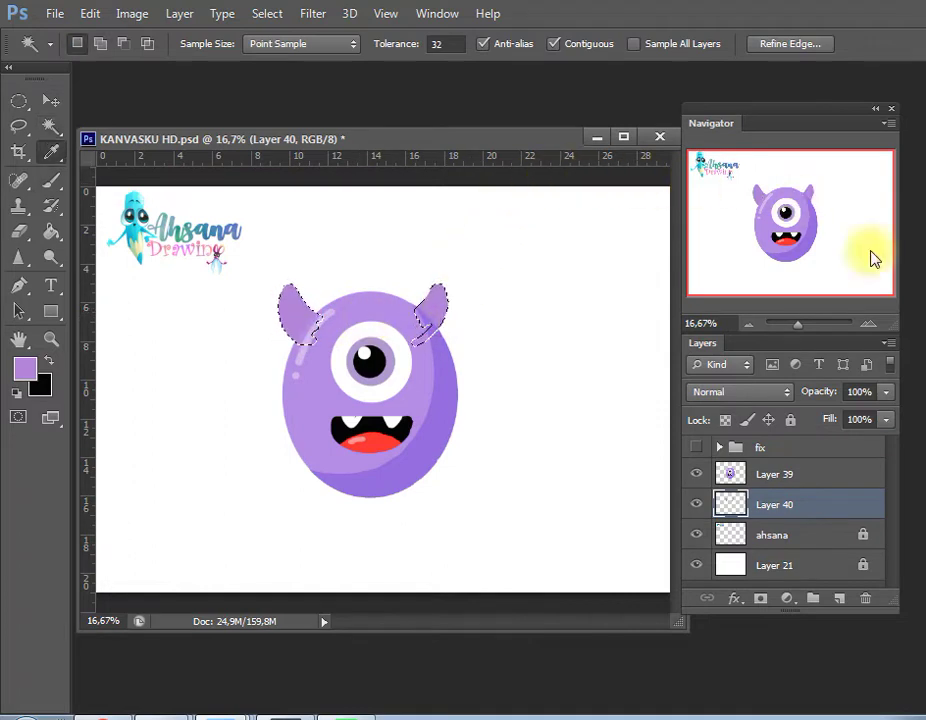
{"action": "key", "text": "i"}
{"action": "key", "text": "b"}
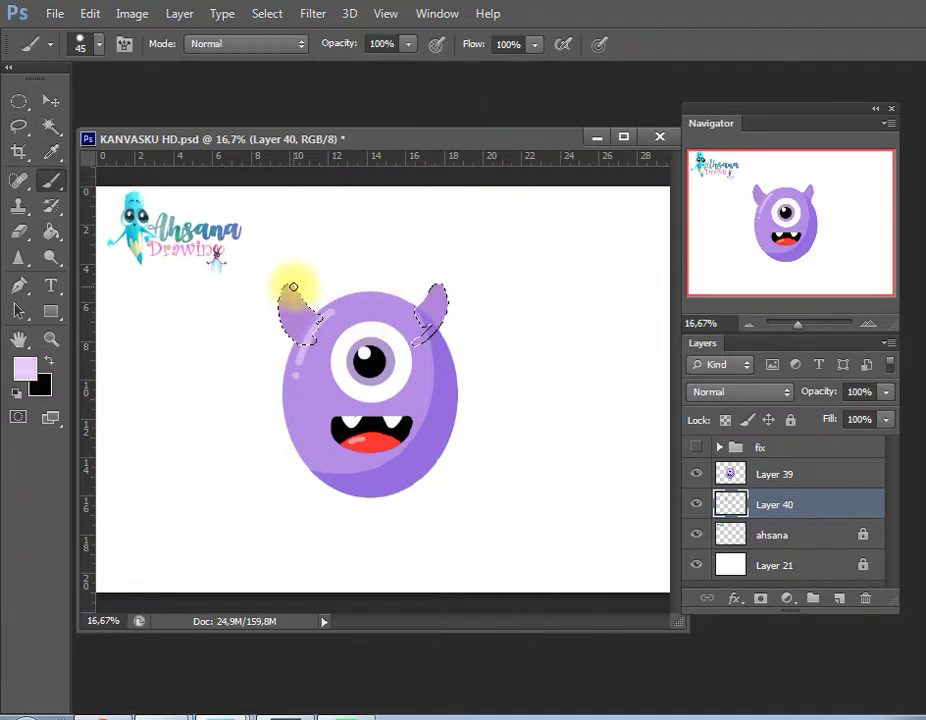
{"action": "left_click_drag", "start_coordinate": [272, 318], "coordinate": [322, 300]}
{"action": "left_click_drag", "start_coordinate": [418, 279], "coordinate": [473, 294]}
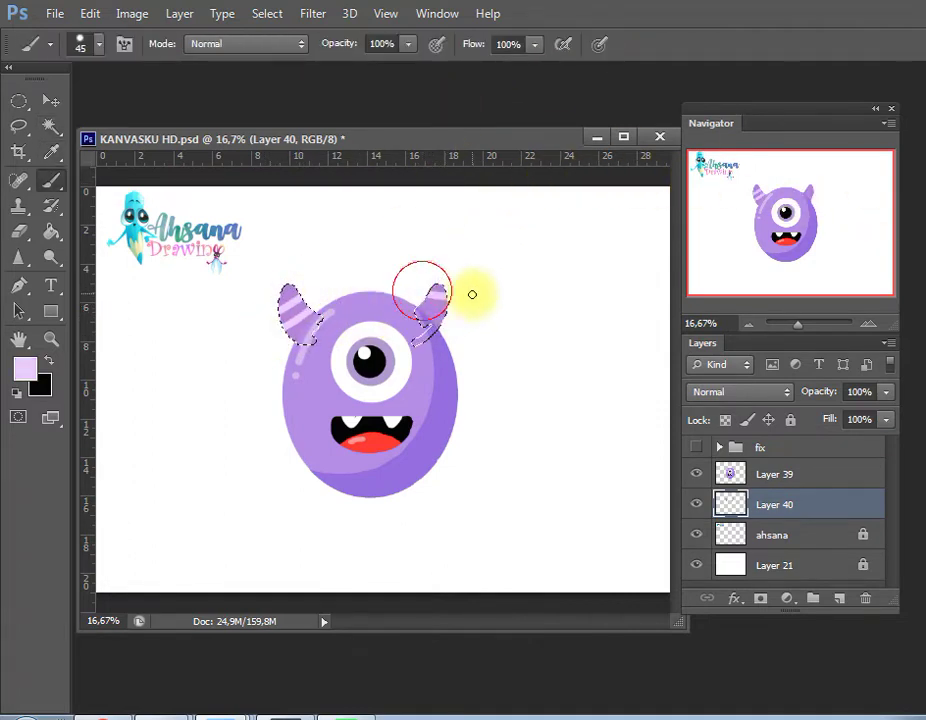
{"action": "mouse_move", "coordinate": [413, 304]}
{"action": "left_mouse_down"}
{"action": "mouse_move", "coordinate": [450, 322]}
{"action": "mouse_move", "coordinate": [438, 316]}
{"action": "left_mouse_up"}
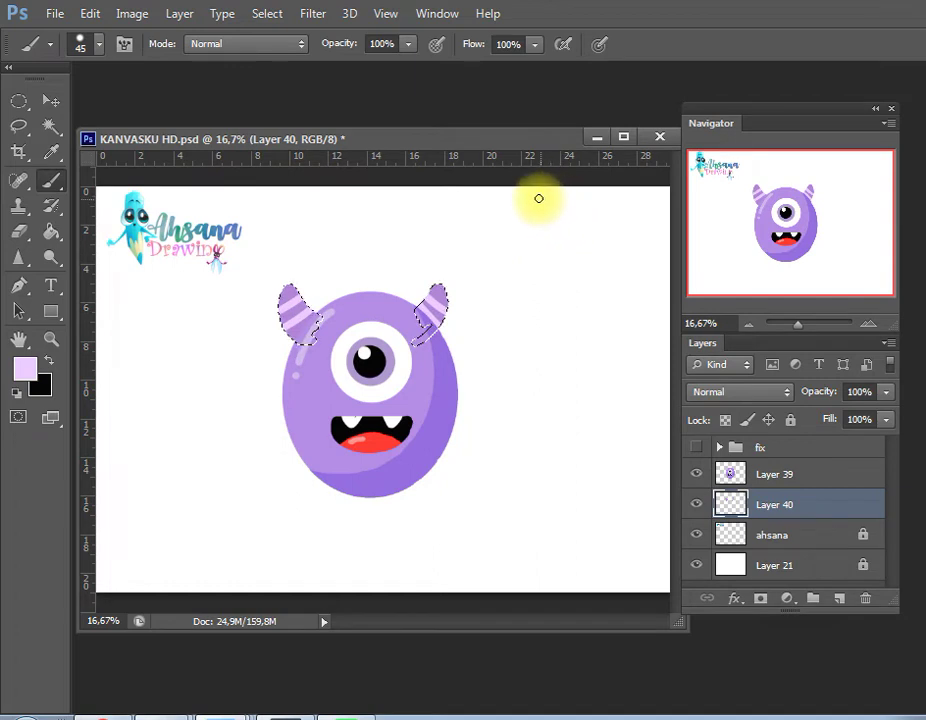
{"action": "key", "text": "ctrl+d"}
{"action": "key", "text": "w"}
{"action": "key", "text": "ctrl+s"}
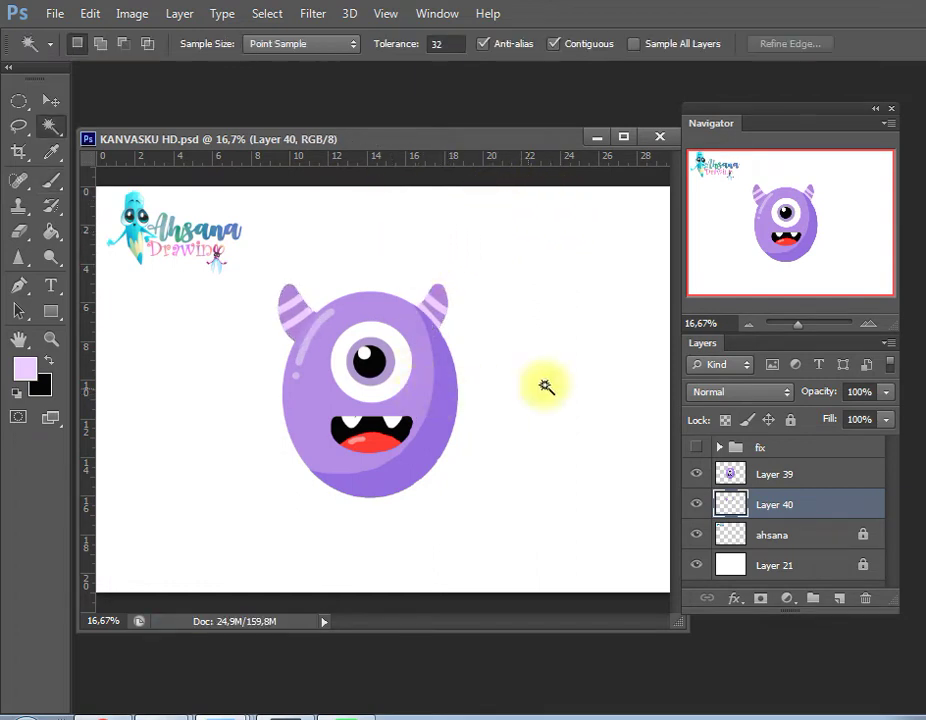
Paint a raised waving arm on the right and a lower arm on the left.
{"action": "key", "text": "i"}
{"action": "key", "text": "b"}
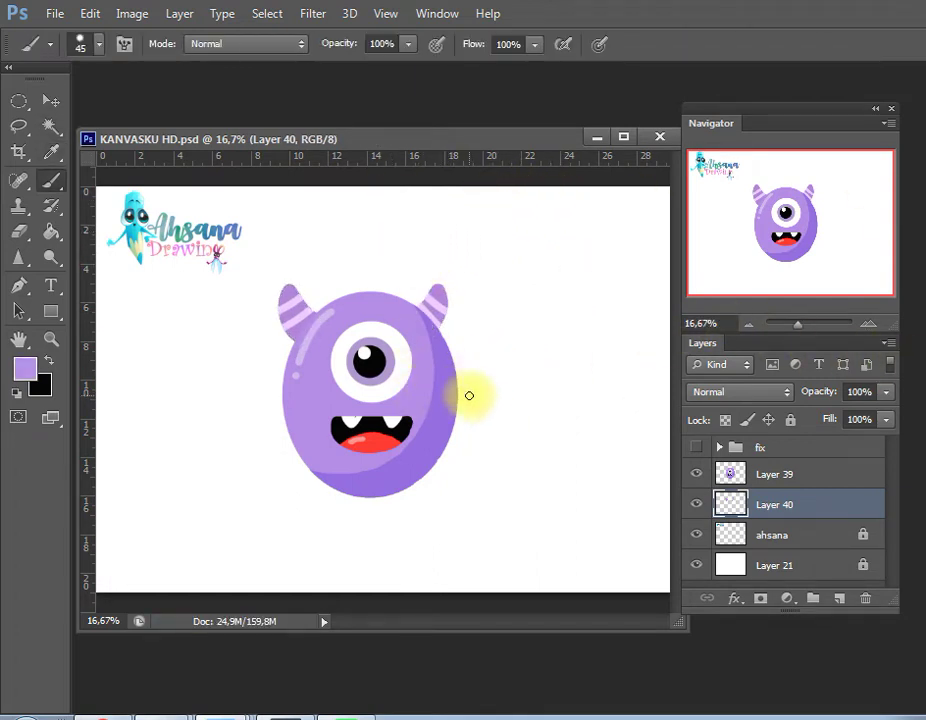
{"action": "mouse_move", "coordinate": [449, 397]}
{"action": "left_mouse_down"}
{"action": "mouse_move", "coordinate": [471, 413]}
{"action": "mouse_move", "coordinate": [487, 383]}
{"action": "left_mouse_up"}
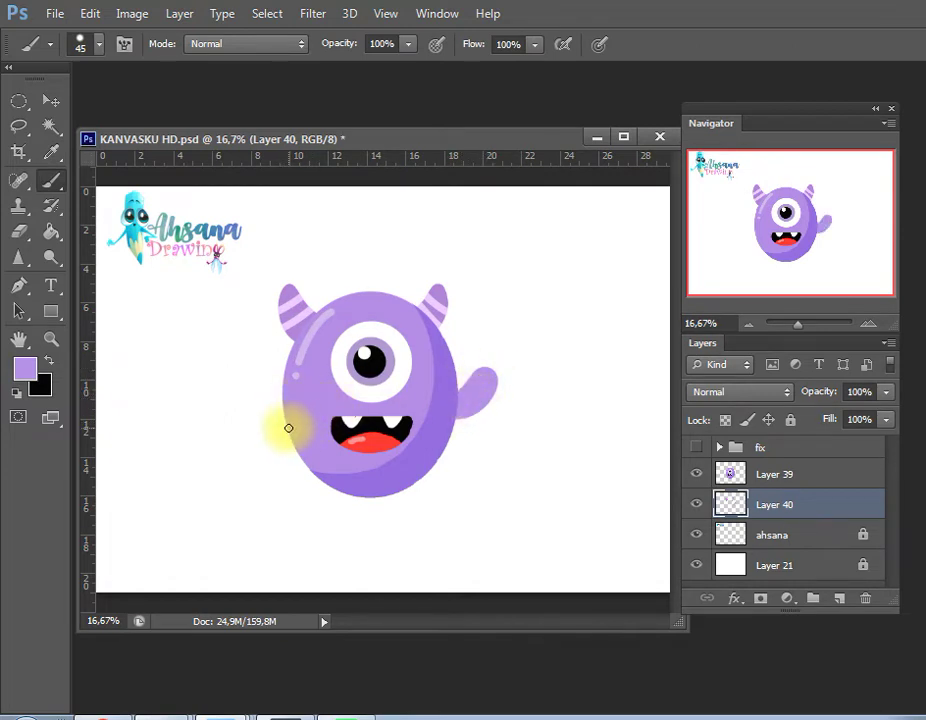
{"action": "left_click_drag", "start_coordinate": [289, 428], "coordinate": [271, 474]}
Select both arms, repaint them evenly in sampled body purple, then deselect and save.
{"action": "key", "text": "w"}
{"action": "left_click", "coordinate": [274, 457]}
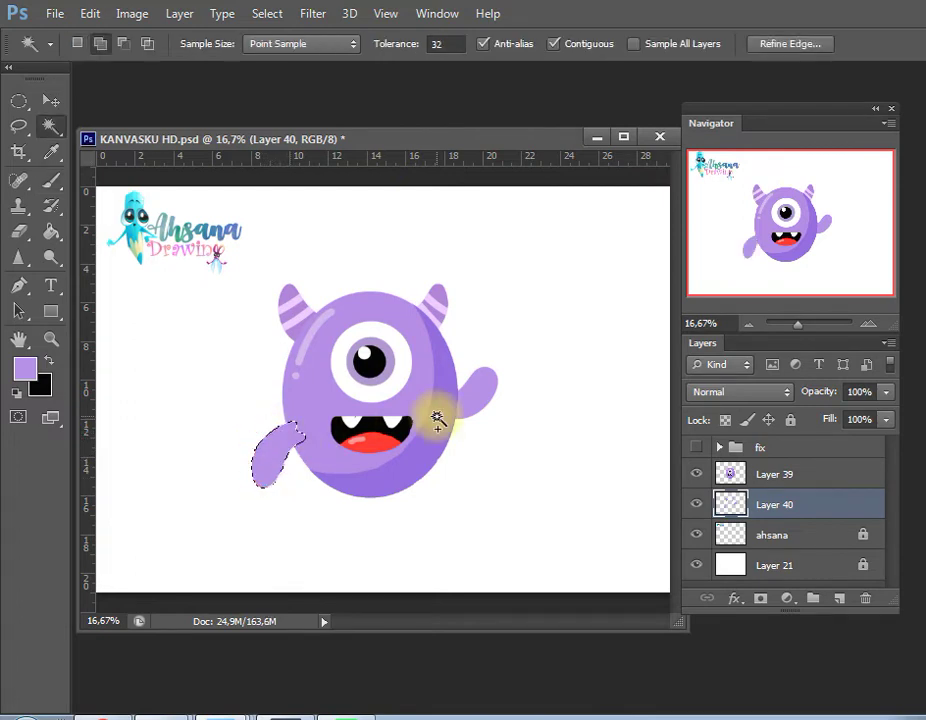
{"action": "left_click", "coordinate": [488, 393], "text": "shift"}
{"action": "key", "text": "i"}
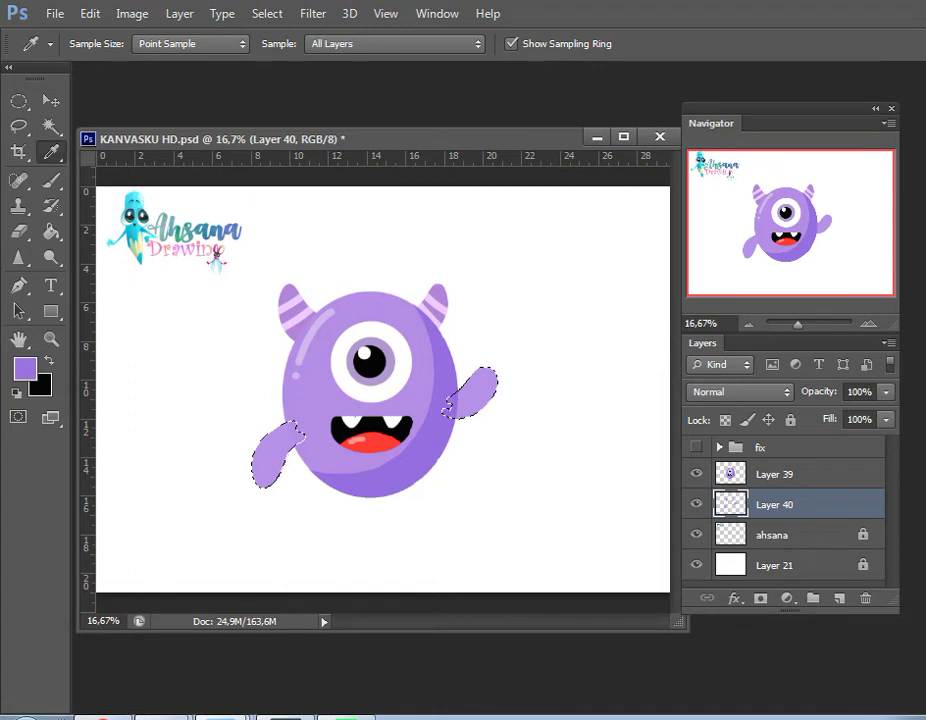
{"action": "key", "text": "b"}
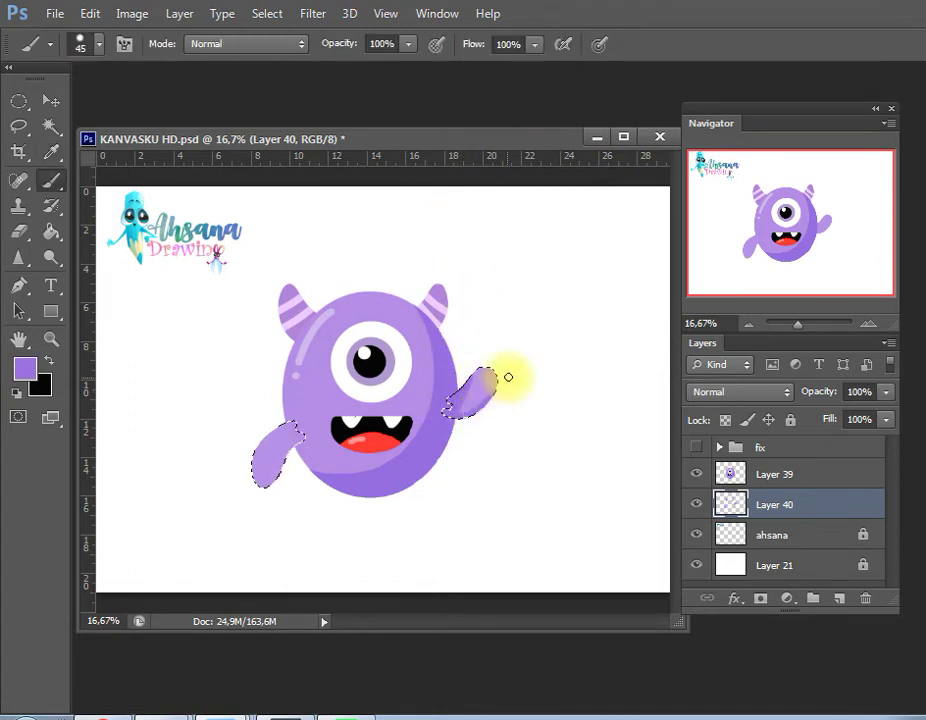
{"action": "left_click_drag", "start_coordinate": [508, 377], "coordinate": [458, 409]}
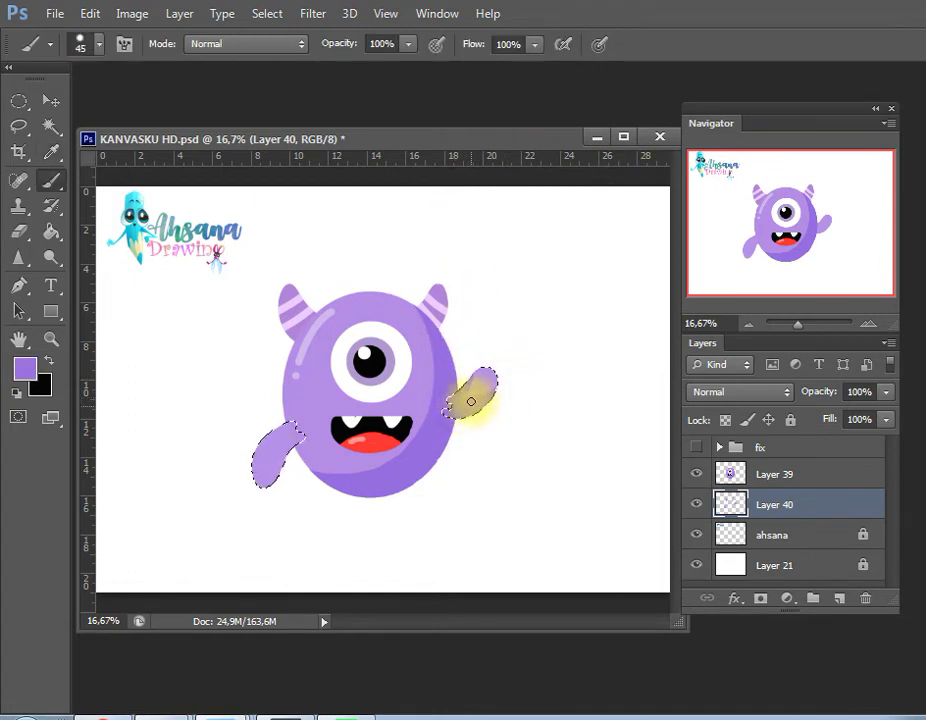
{"action": "left_click_drag", "start_coordinate": [283, 407], "coordinate": [289, 452]}
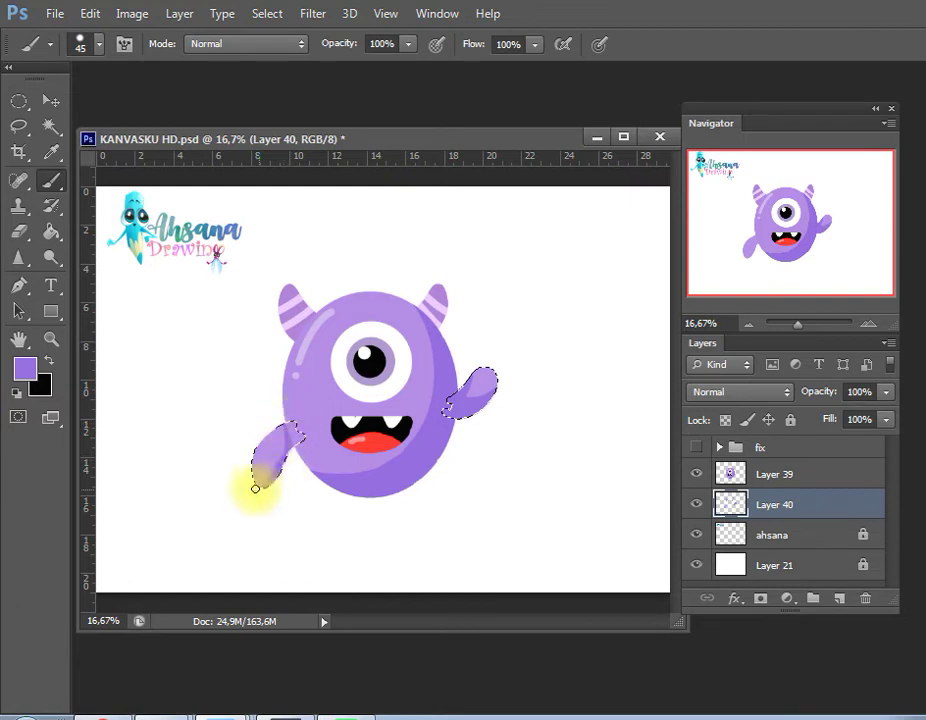
{"action": "mouse_move", "coordinate": [255, 488]}
{"action": "left_mouse_down"}
{"action": "mouse_move", "coordinate": [281, 455]}
{"action": "mouse_move", "coordinate": [278, 441]}
{"action": "mouse_move", "coordinate": [263, 475]}
{"action": "left_mouse_up"}
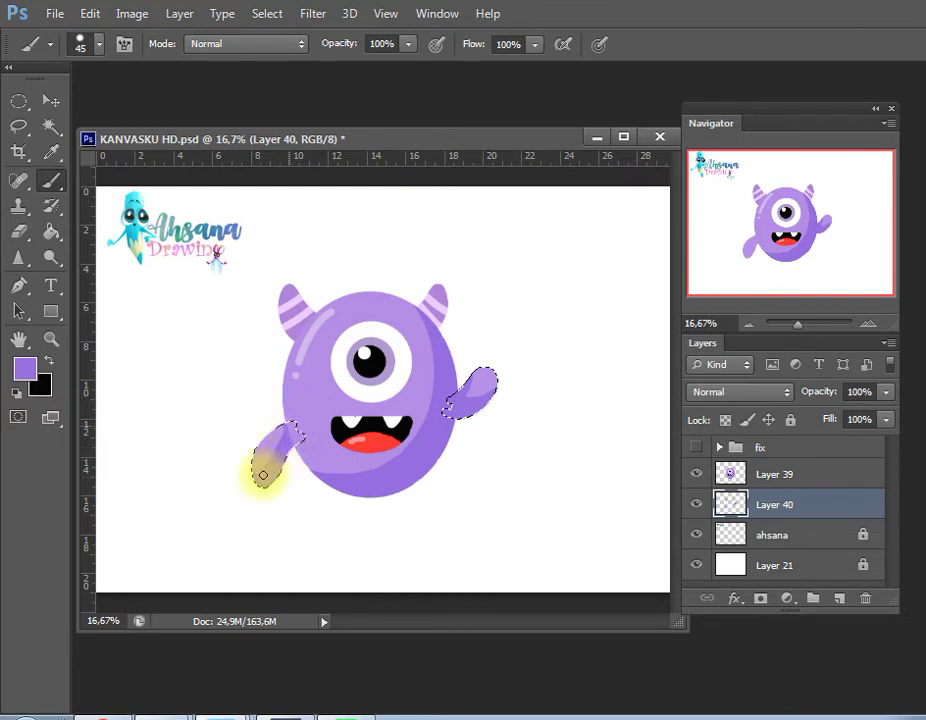
{"action": "key", "text": "ctrl+d"}
{"action": "key", "text": "ctrl+s"}
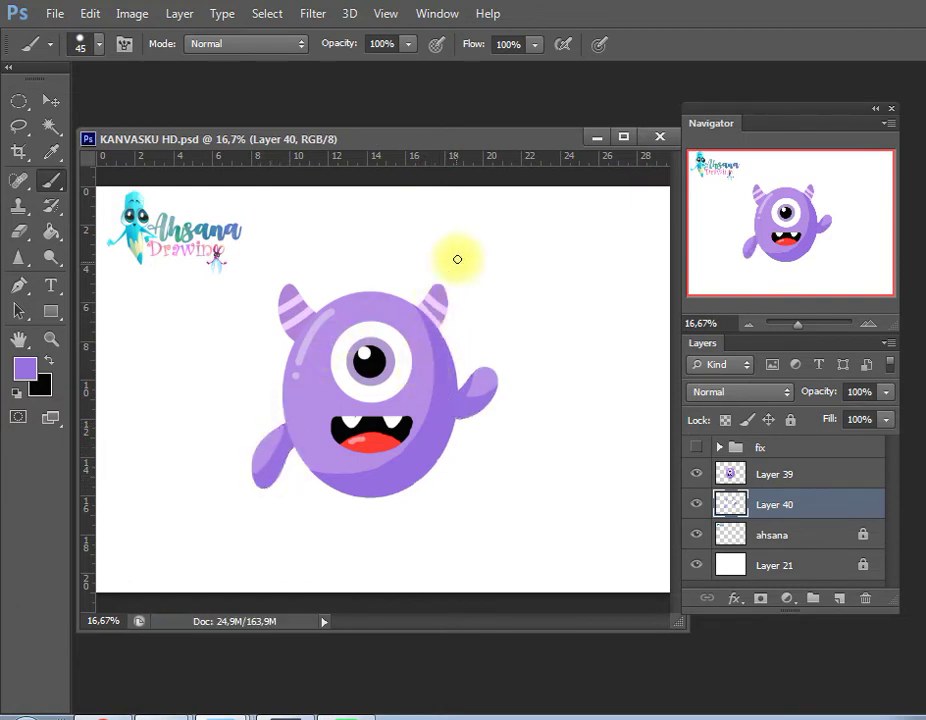
Sample the lighter head purple and paint two stubby legs with rounded feet under the body.
{"action": "key", "text": "i"}
{"action": "left_click", "coordinate": [382, 306]}
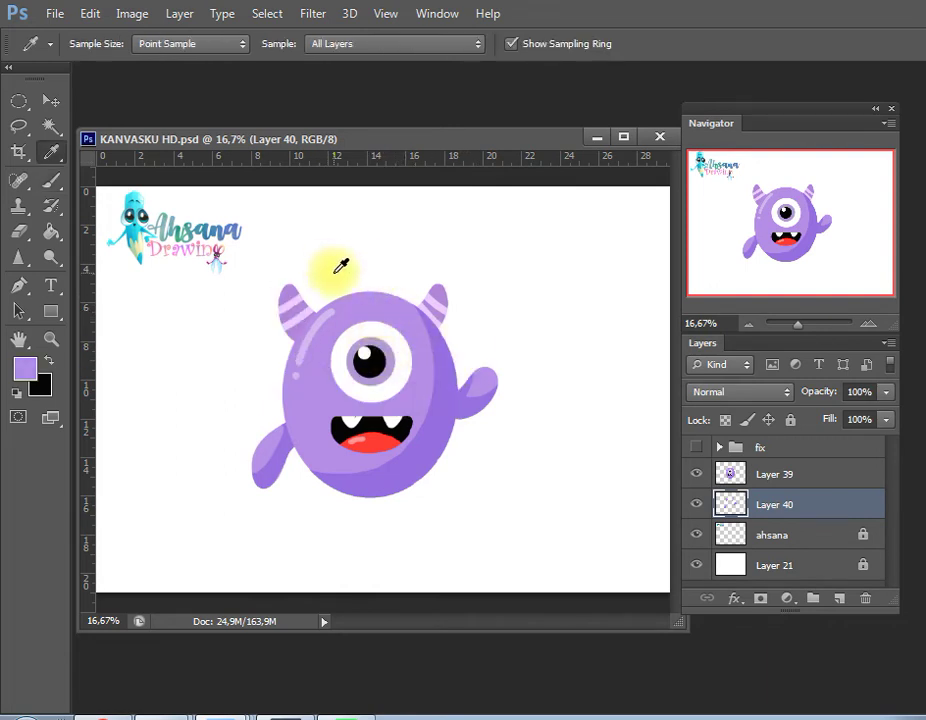
{"action": "key", "text": "b"}
{"action": "mouse_move", "coordinate": [337, 497]}
{"action": "left_mouse_down"}
{"action": "mouse_move", "coordinate": [296, 527]}
{"action": "mouse_move", "coordinate": [355, 512]}
{"action": "mouse_move", "coordinate": [309, 517]}
{"action": "mouse_move", "coordinate": [335, 521]}
{"action": "mouse_move", "coordinate": [345, 492]}
{"action": "mouse_move", "coordinate": [333, 514]}
{"action": "left_mouse_up"}
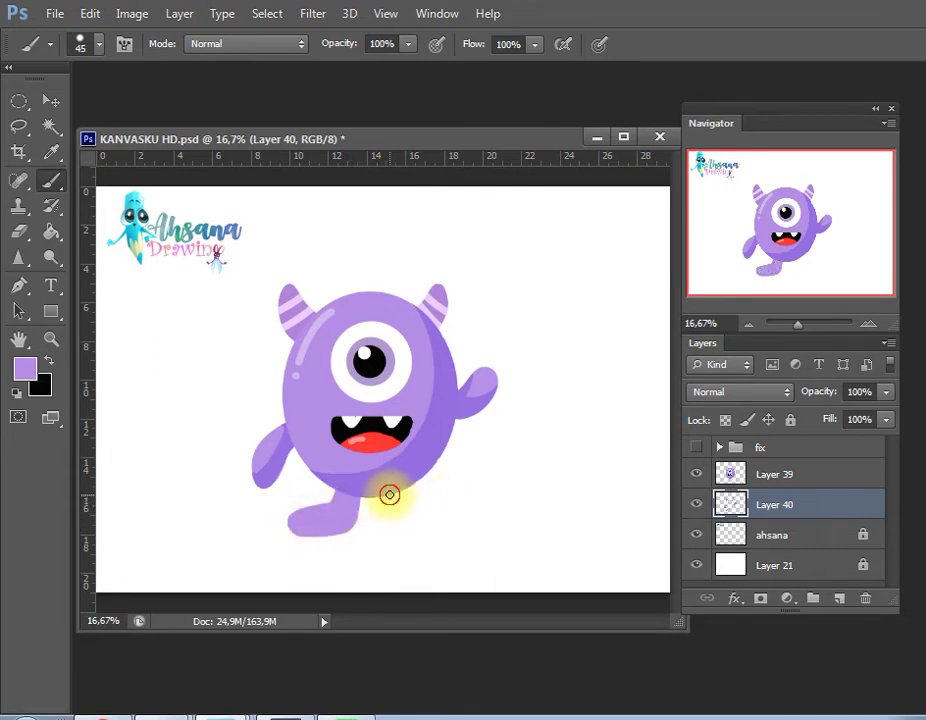
{"action": "mouse_move", "coordinate": [387, 492]}
{"action": "left_mouse_down"}
{"action": "mouse_move", "coordinate": [434, 529]}
{"action": "mouse_move", "coordinate": [433, 509]}
{"action": "mouse_move", "coordinate": [408, 488]}
{"action": "mouse_move", "coordinate": [436, 511]}
{"action": "left_mouse_up"}
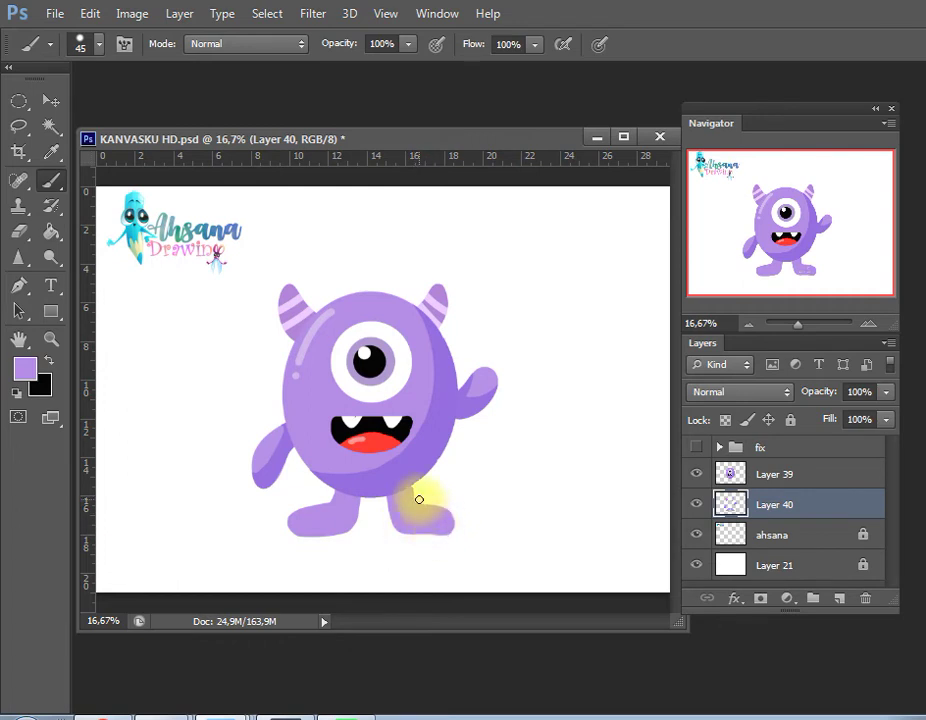
Select both legs and repaint them evenly with purple sampled from the horn.
{"action": "key", "text": "w"}
{"action": "left_click", "coordinate": [351, 503]}
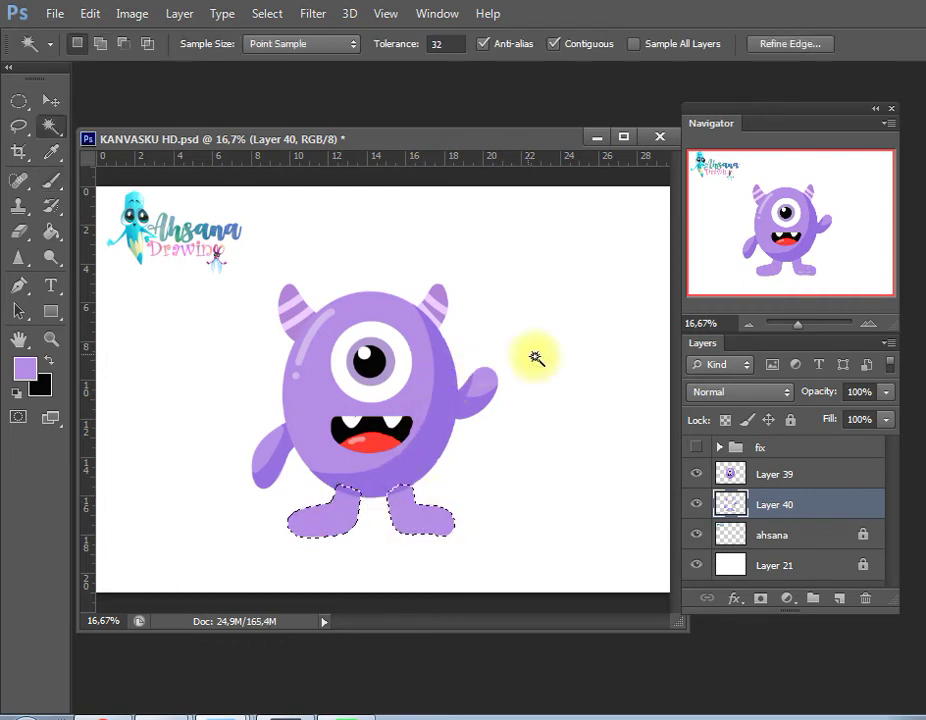
{"action": "key", "text": "i"}
{"action": "left_click", "coordinate": [310, 299]}
{"action": "key", "text": "b"}
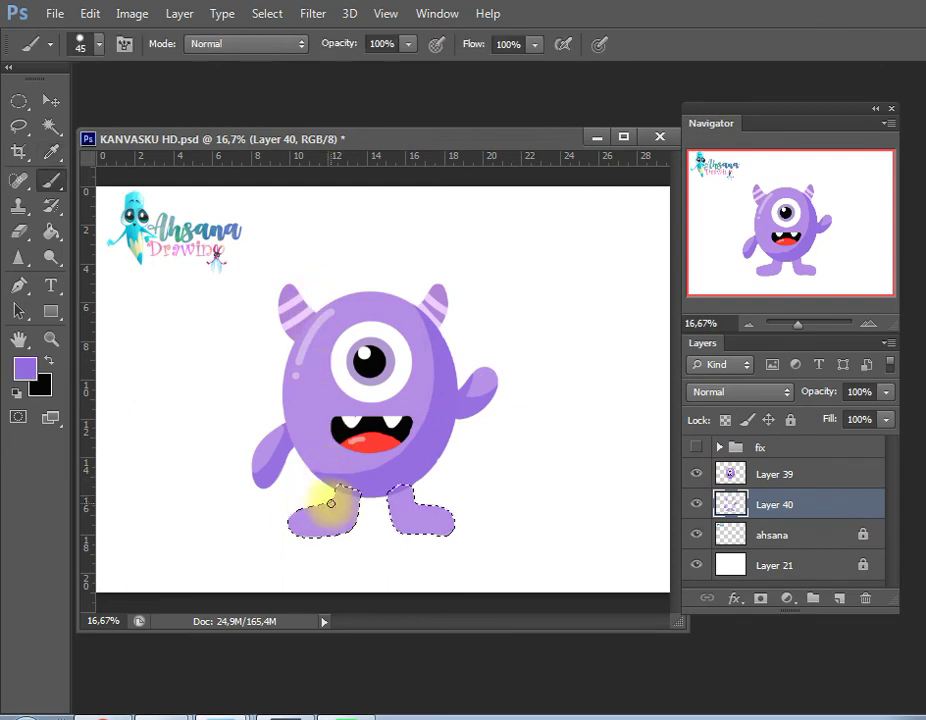
{"action": "mouse_move", "coordinate": [311, 531]}
{"action": "left_mouse_down"}
{"action": "mouse_move", "coordinate": [355, 509]}
{"action": "mouse_move", "coordinate": [409, 533]}
{"action": "mouse_move", "coordinate": [461, 529]}
{"action": "left_mouse_up"}
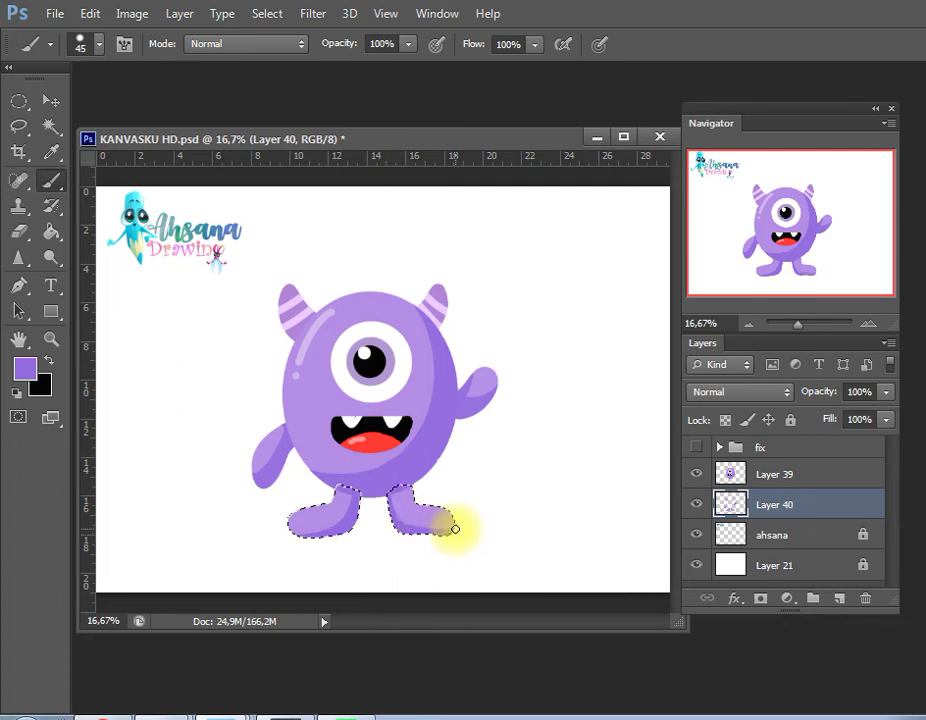
Add light lavender highlights on the feet, then deselect and save.
{"action": "key", "text": "i"}
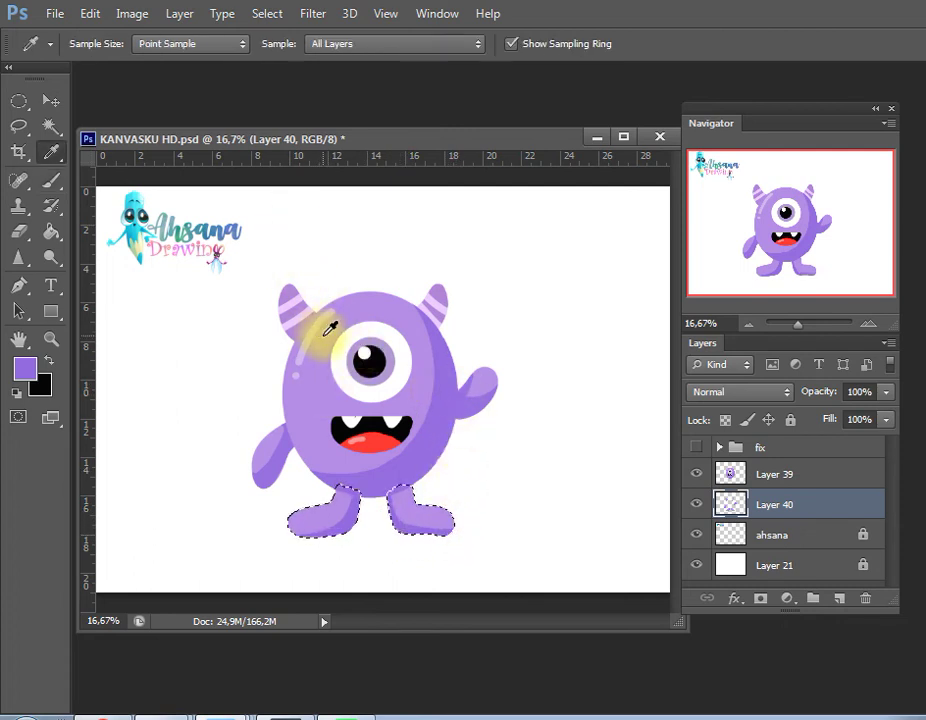
{"action": "left_click", "coordinate": [307, 341]}
{"action": "key", "text": "b"}
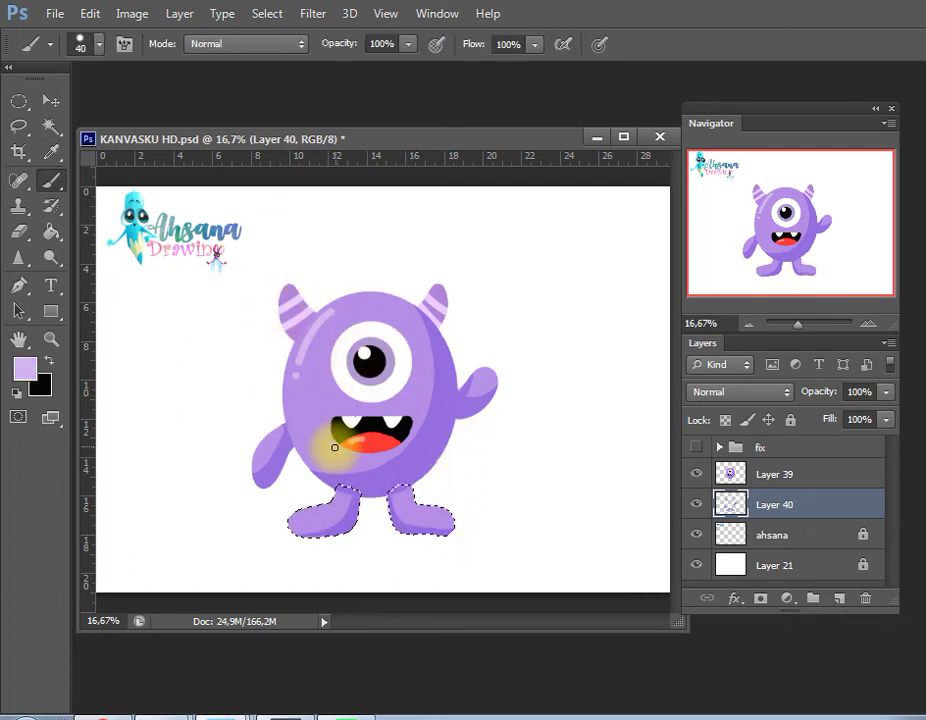
{"action": "mouse_move", "coordinate": [310, 518]}
{"action": "left_mouse_down"}
{"action": "mouse_move", "coordinate": [297, 508]}
{"action": "mouse_move", "coordinate": [447, 517]}
{"action": "left_mouse_up"}
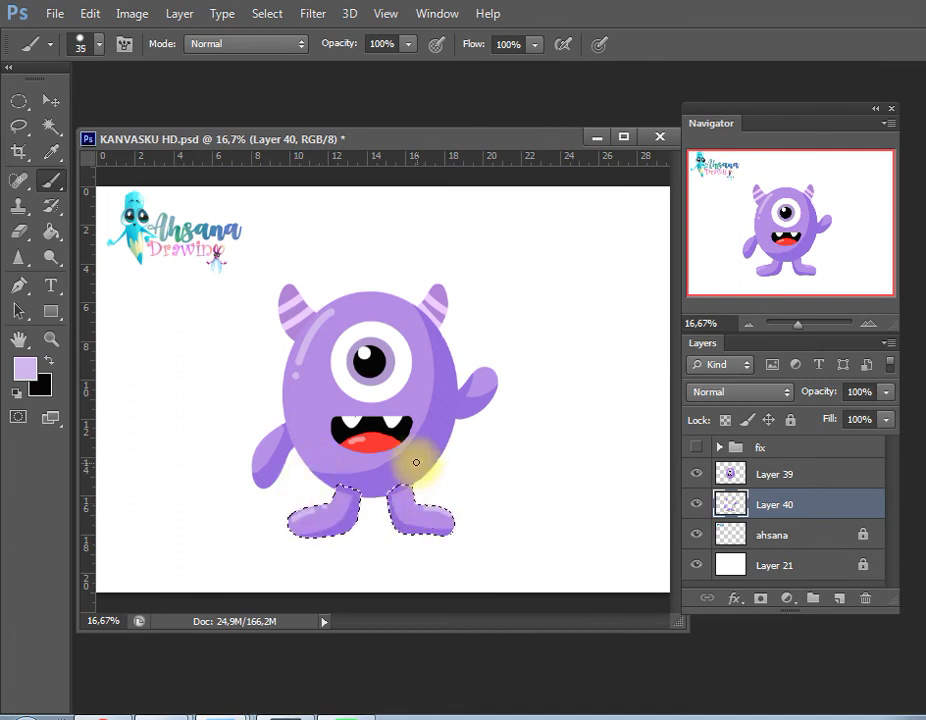
{"action": "key", "text": "ctrl+d"}
{"action": "key", "text": "ctrl+s"}
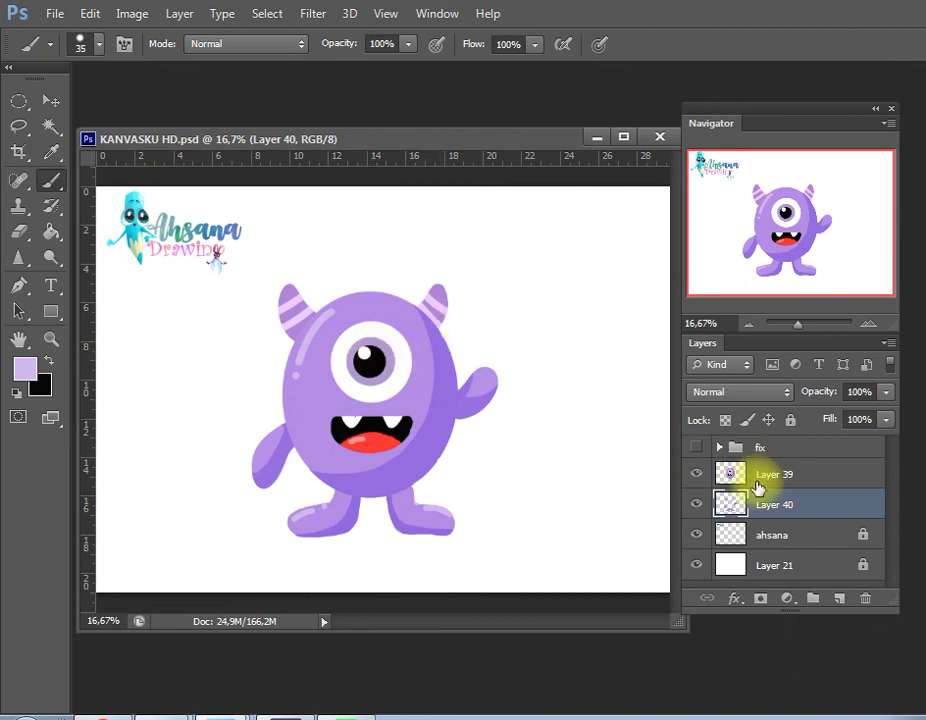
On a new layer, brush a #d1d0d3 grey shadow under the feet and save.
{"action": "left_click", "coordinate": [720, 537]}
{"action": "left_click", "coordinate": [839, 598]}
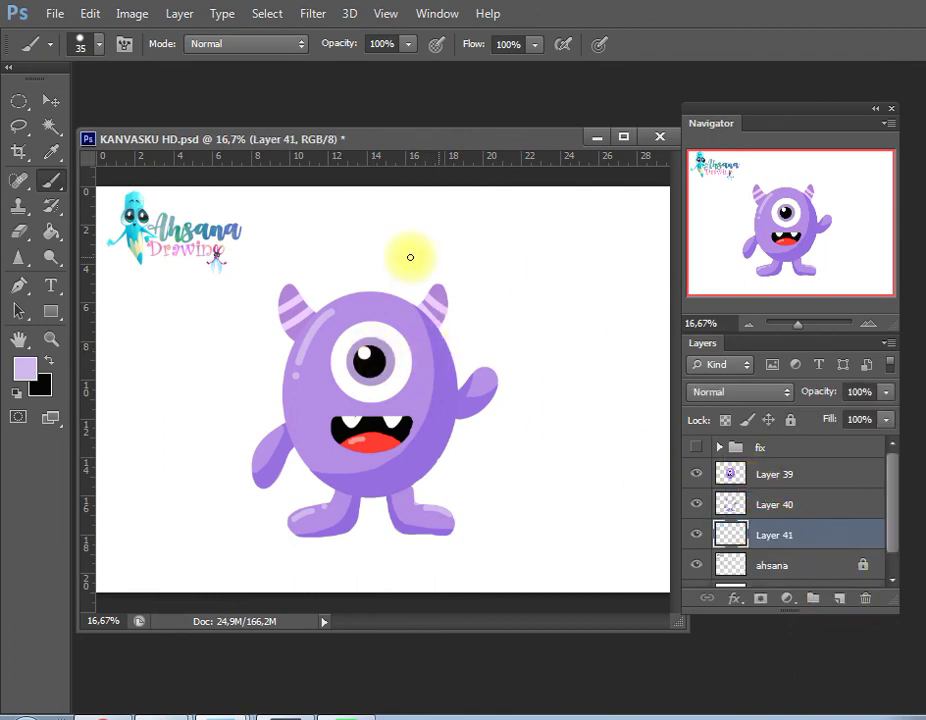
{"action": "left_click", "coordinate": [25, 368]}
{"action": "left_click", "coordinate": [530, 465]}
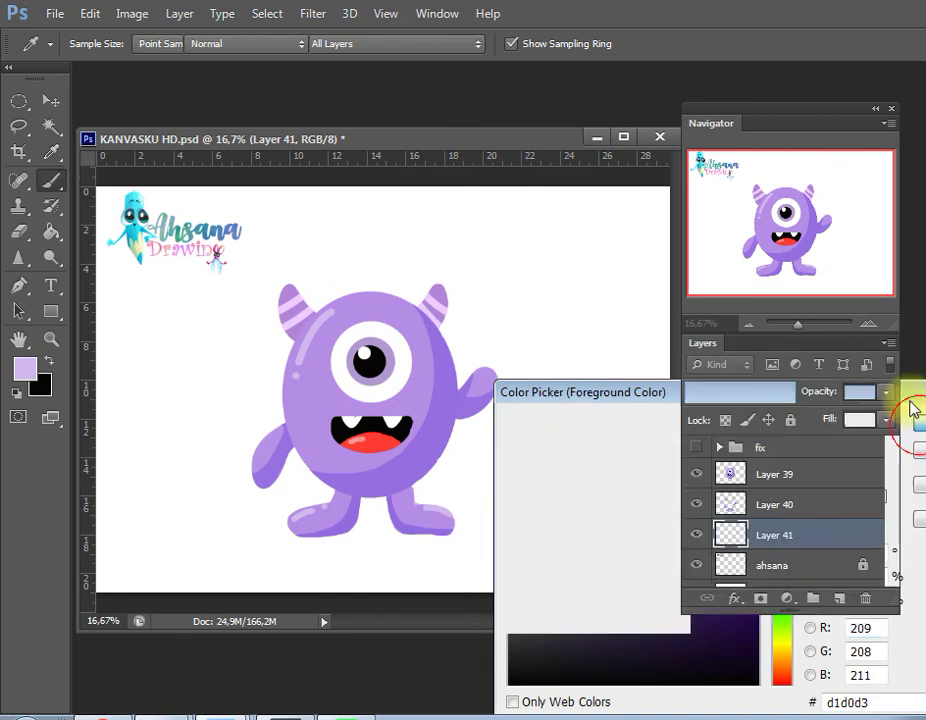
{"action": "left_click", "coordinate": [912, 424]}
{"action": "mouse_move", "coordinate": [396, 532]}
{"action": "left_mouse_down"}
{"action": "mouse_move", "coordinate": [283, 533]}
{"action": "mouse_move", "coordinate": [438, 533]}
{"action": "left_mouse_up"}
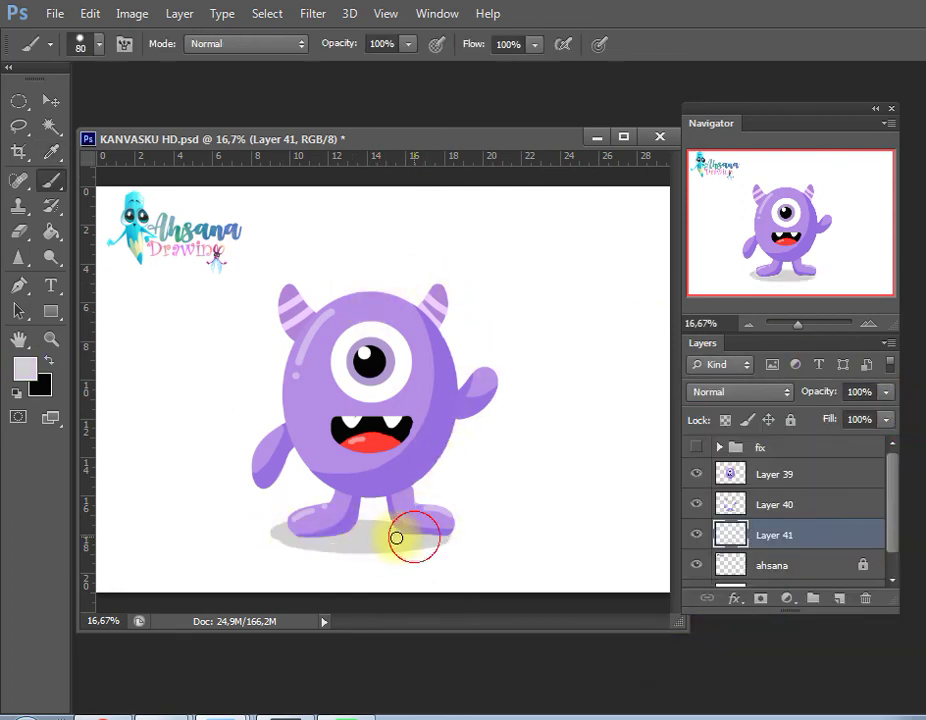
{"action": "key", "text": "ctrl+s"}
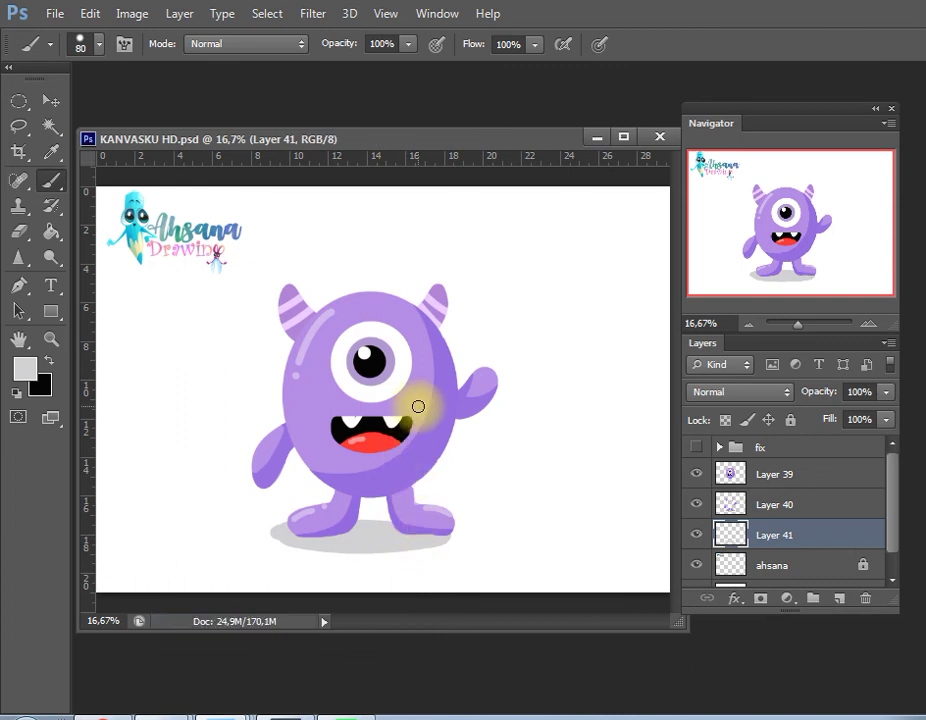